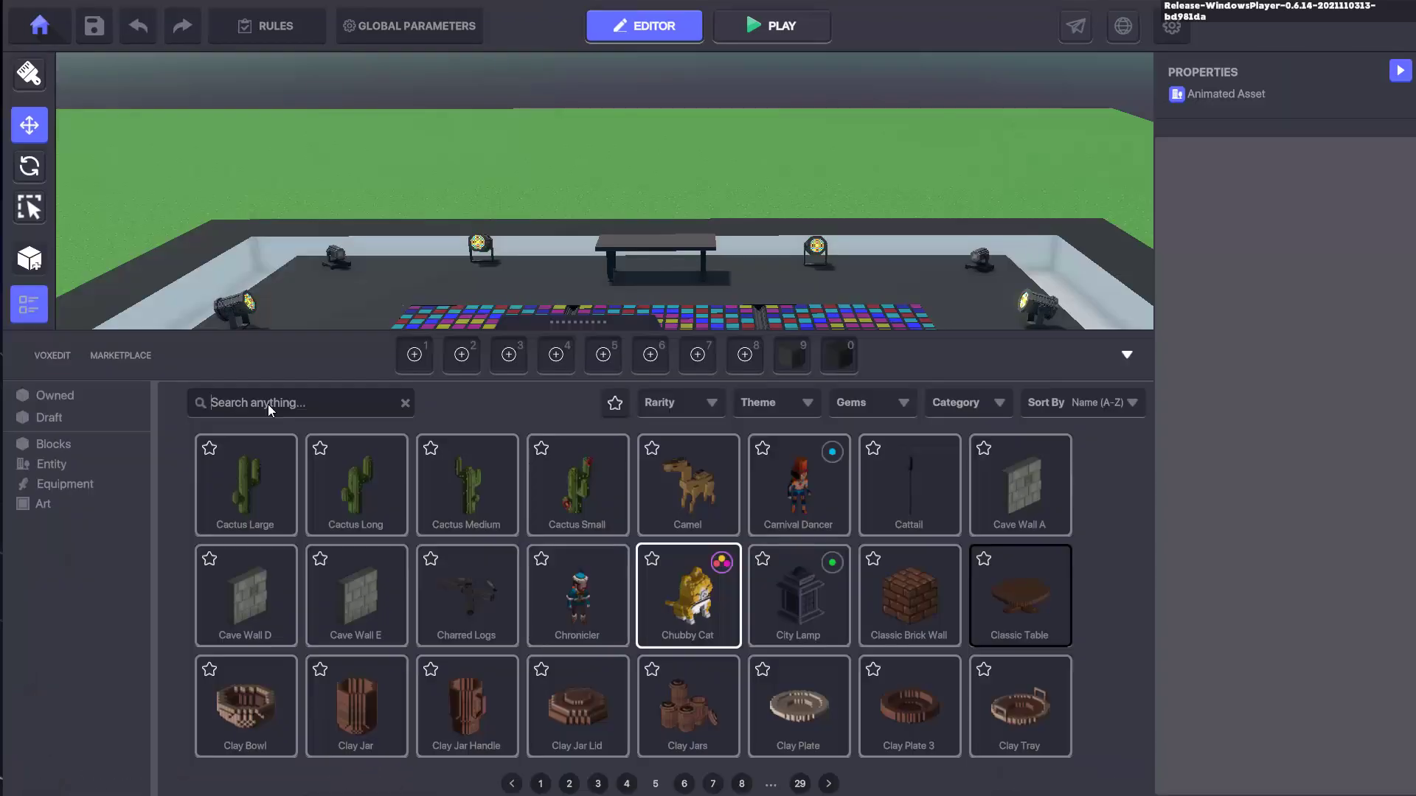
- Search the assets for Radio, place the boombox version on the stage table and rotate it to 90 degrees about Y
text(Radio)
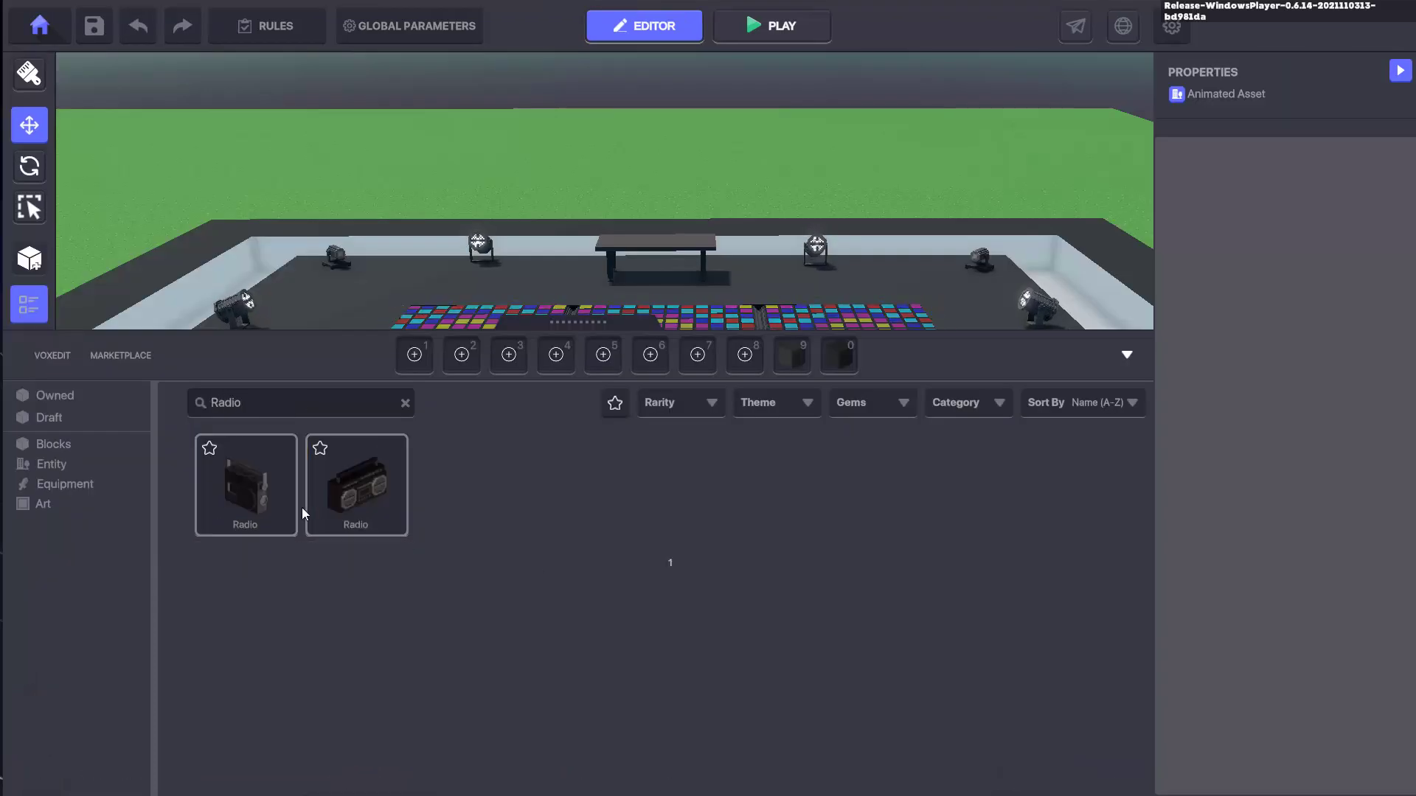
drag(310, 503, 429, 360)
double_click(279, 401)
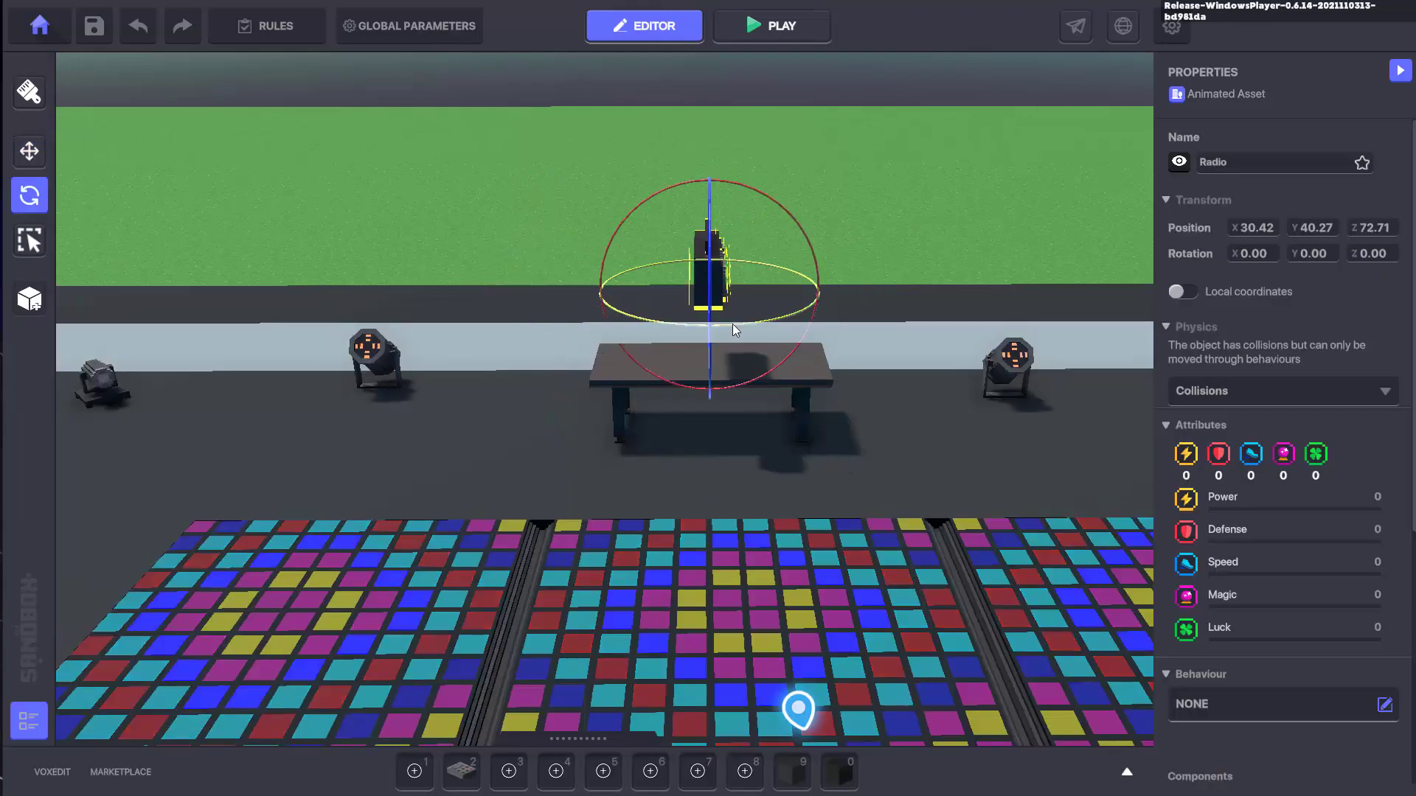
drag(733, 324, 570, 308)
key(w)
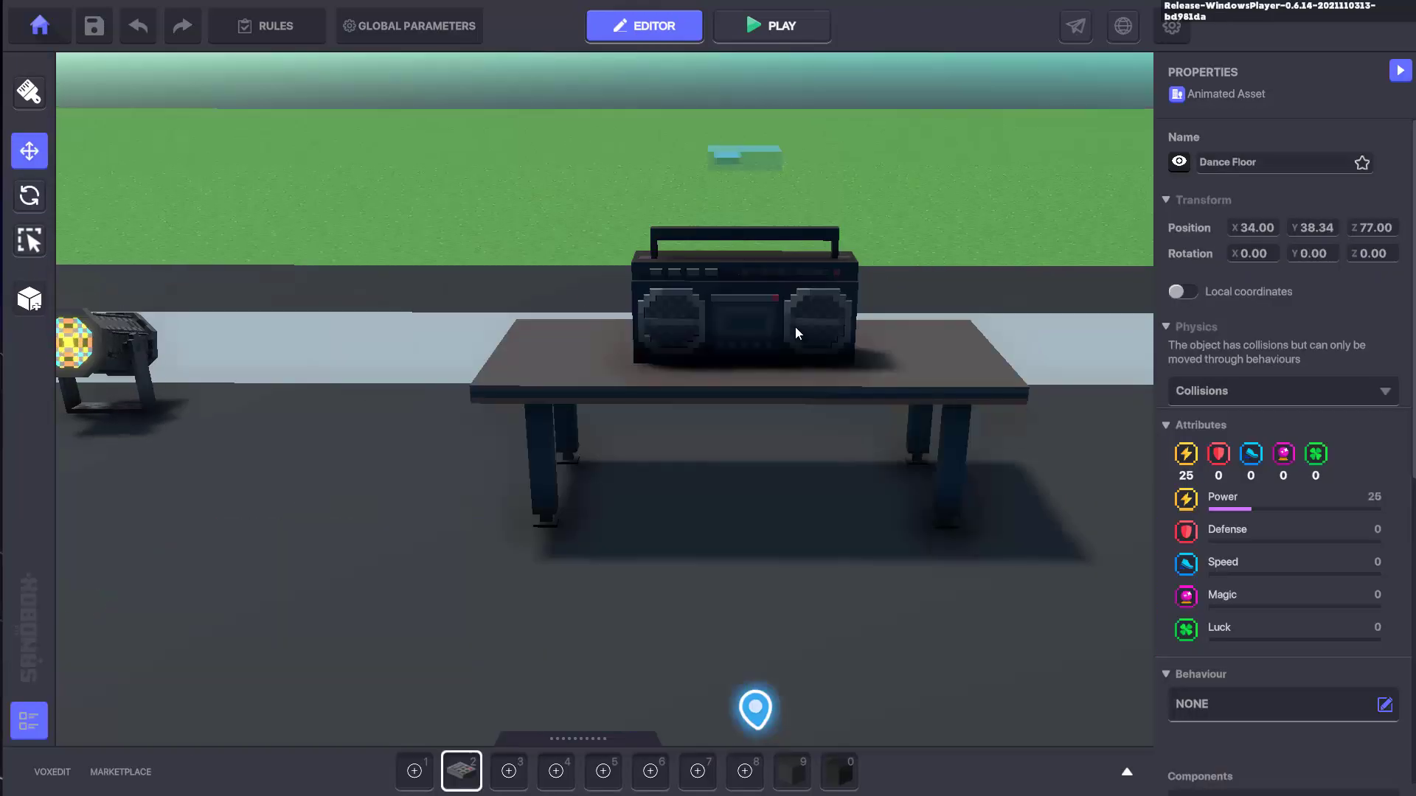
- Add a Play Sound component to the radio on the table
click(744, 290)
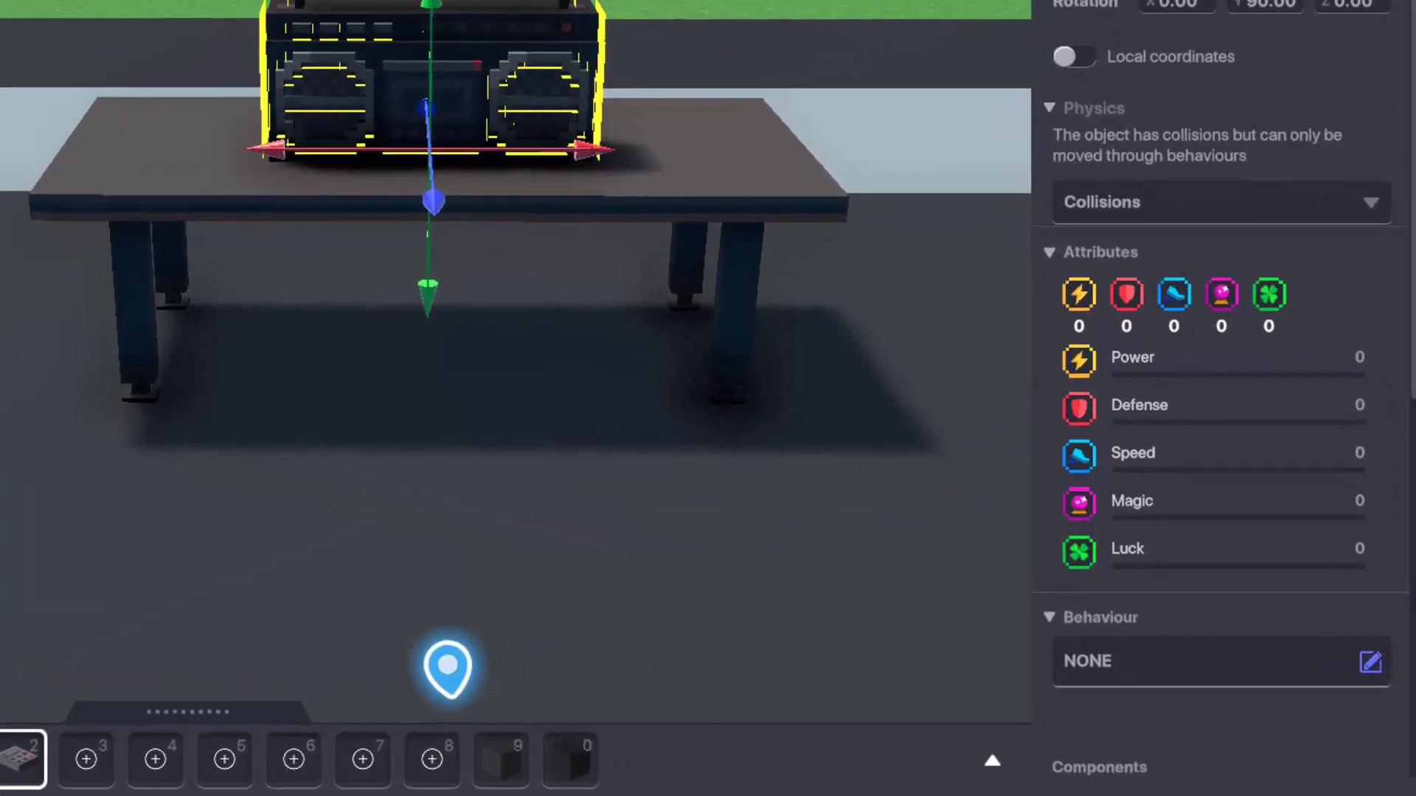
scroll(1220, 399, down, 6)
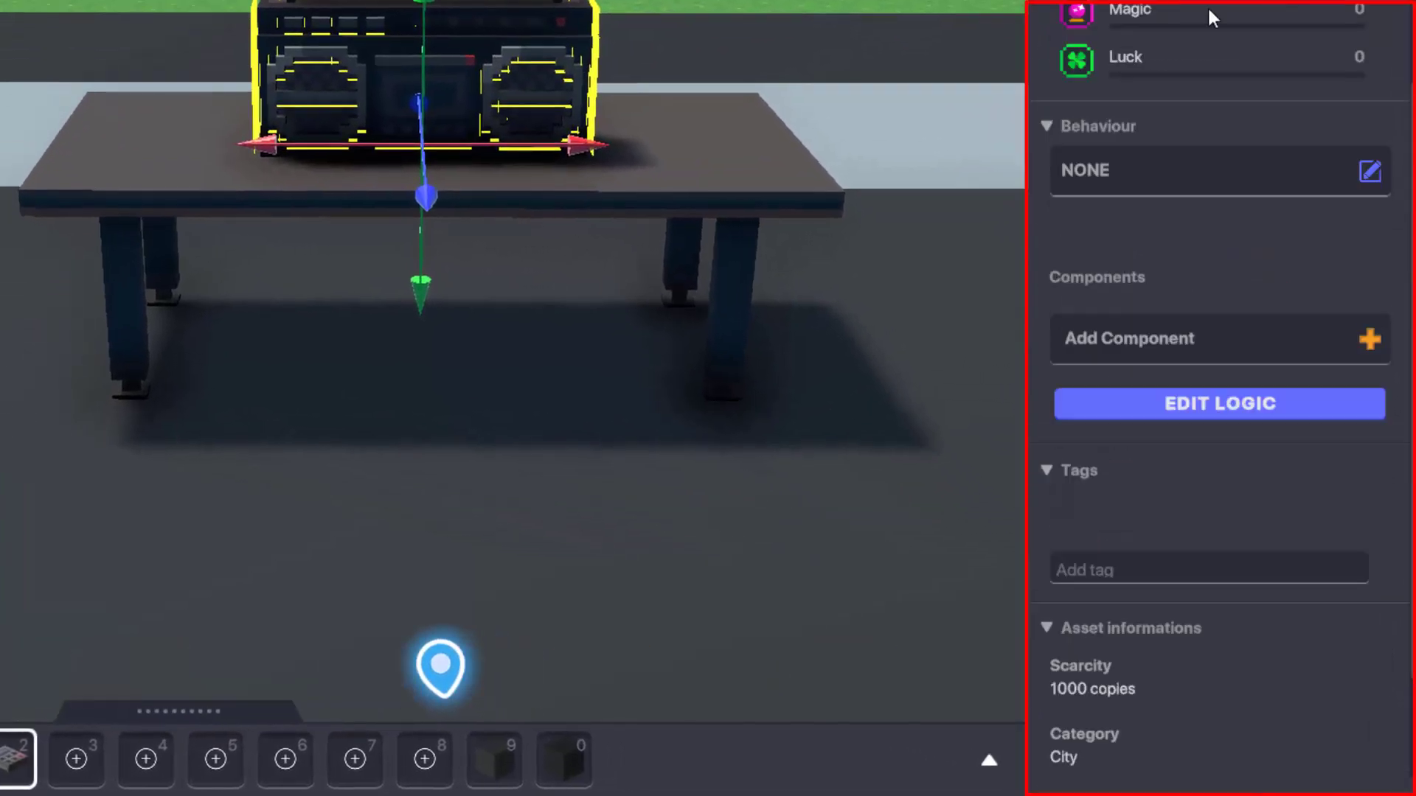
click(1139, 341)
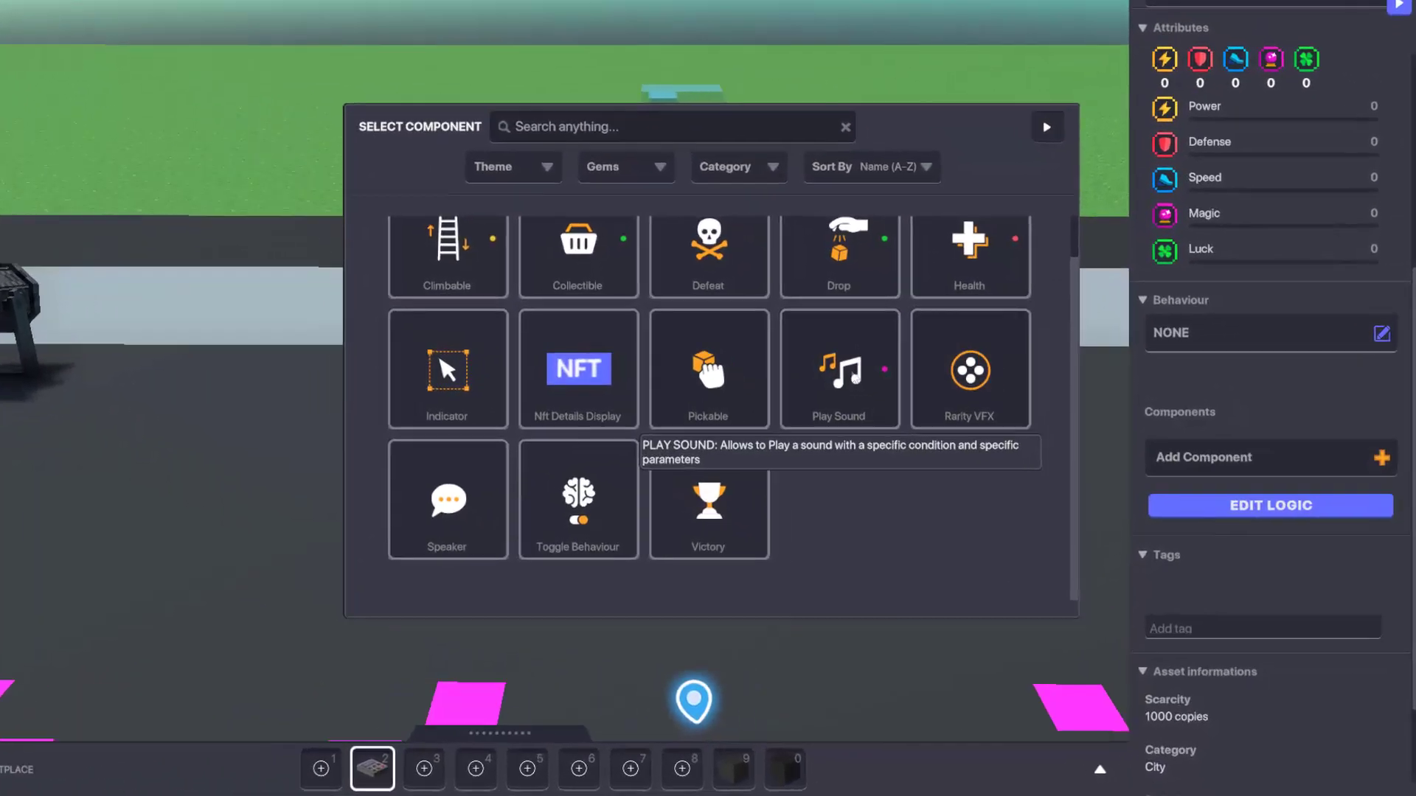
click(888, 409)
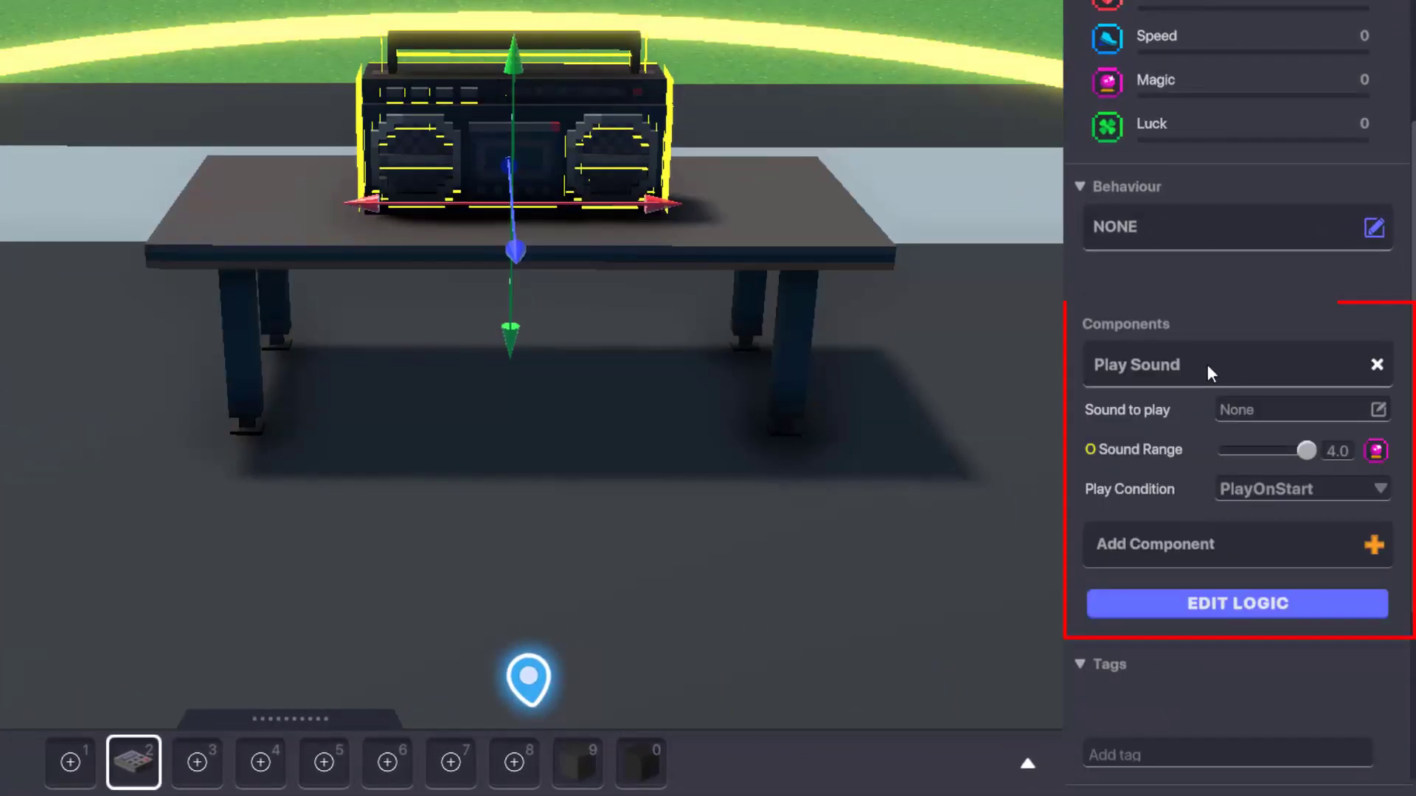
- Browse the available sounds for the radio's Play Sound component and choose Music Disco.ogg as the sound to play
scroll(1207, 363, down, 2)
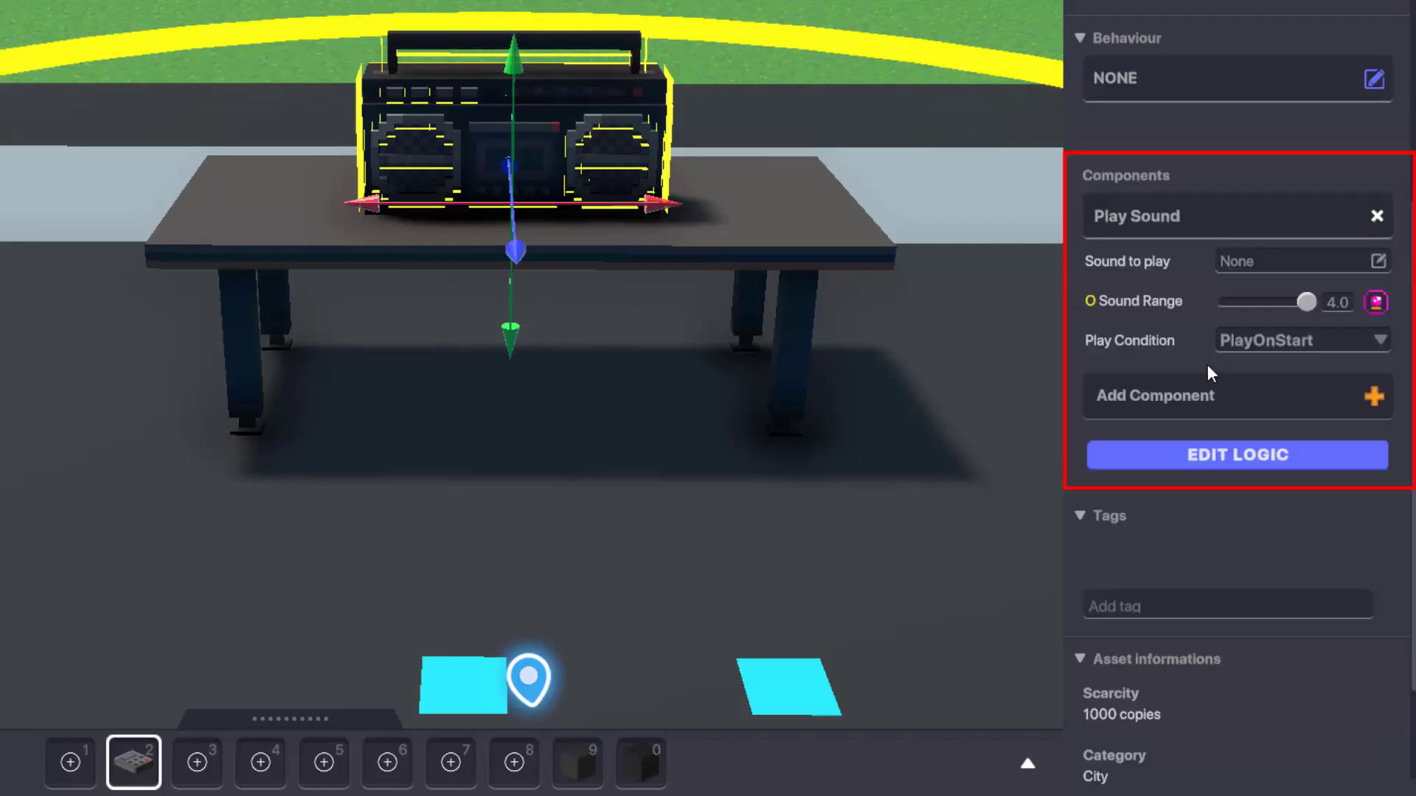
click(1265, 260)
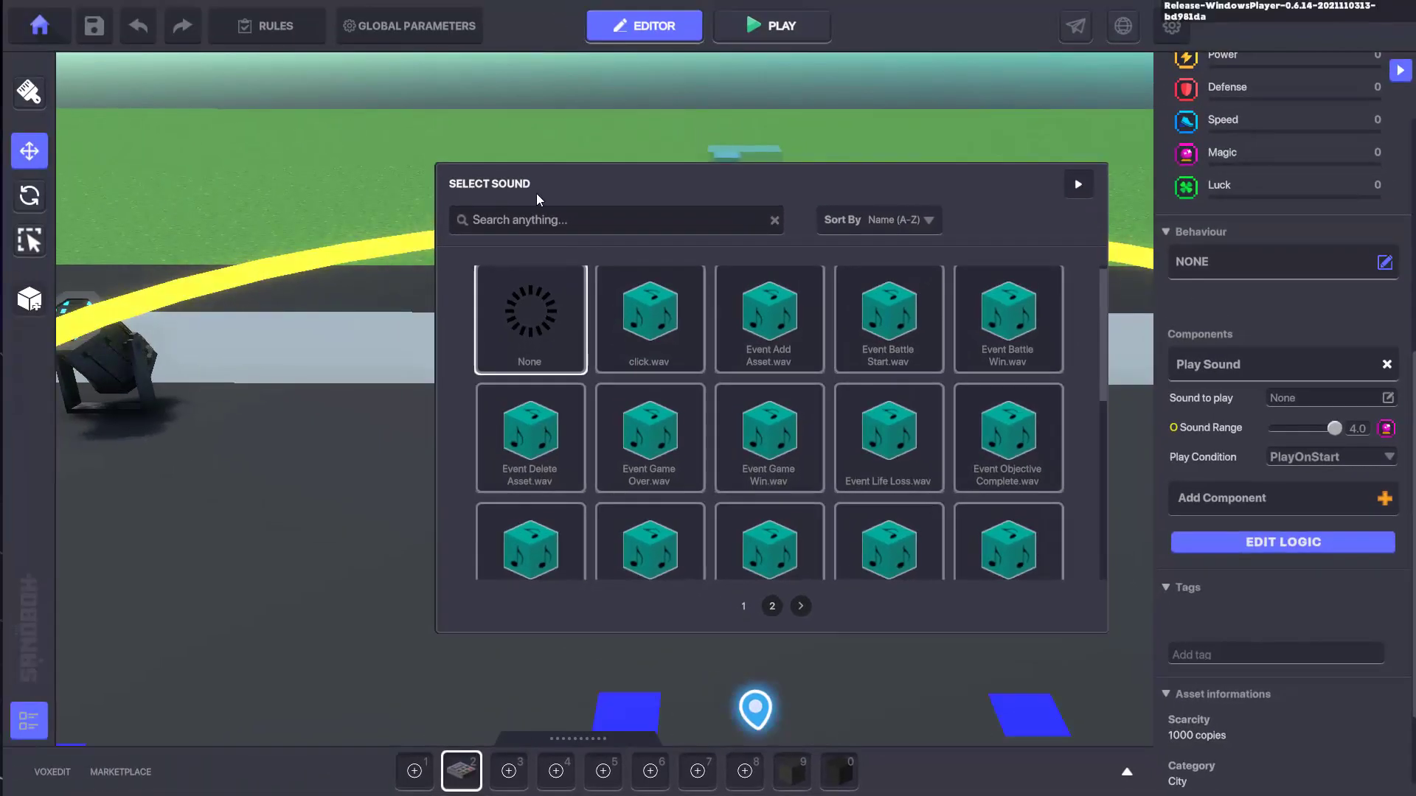
scroll(861, 348, down, 1)
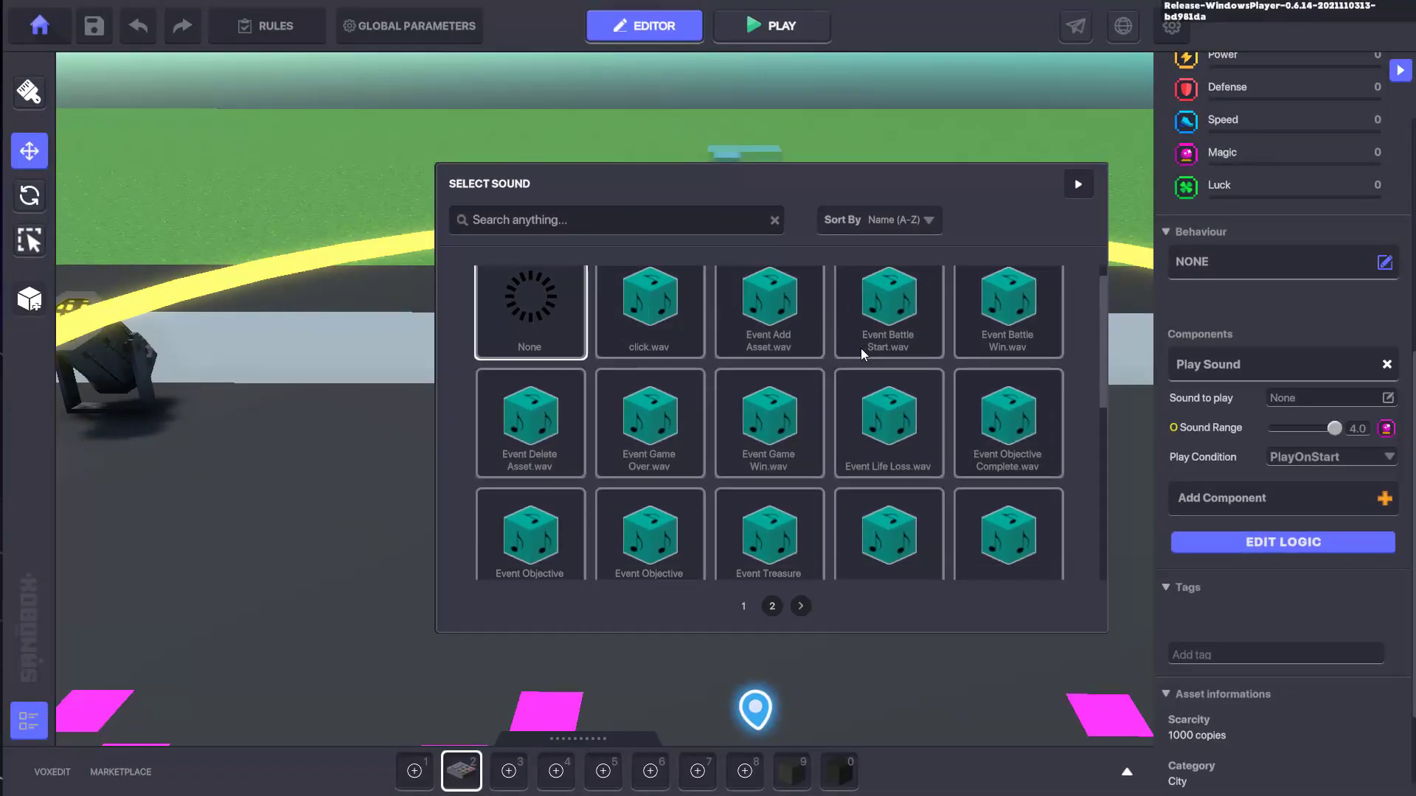
scroll(861, 351, down, 7)
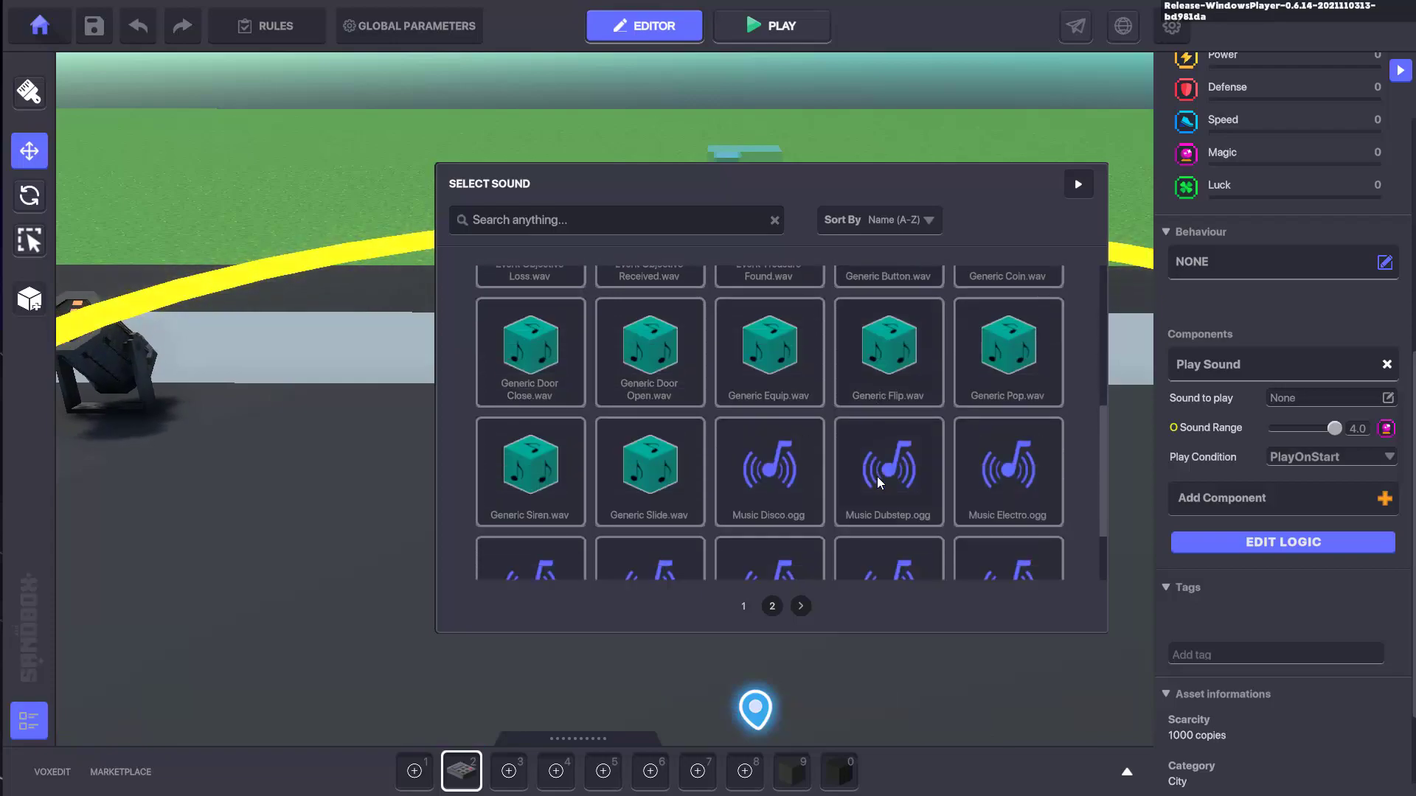
scroll(877, 477, down, 3)
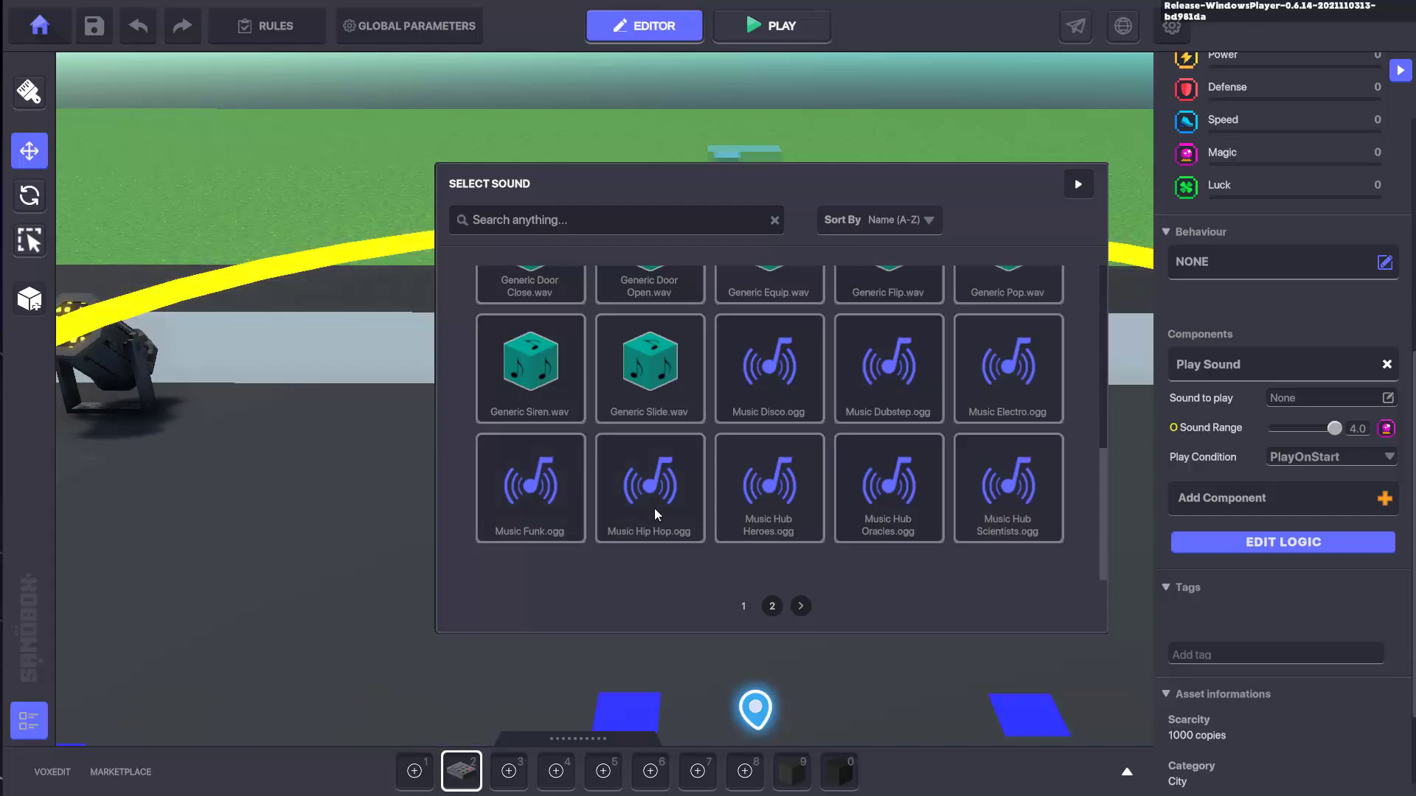
click(801, 606)
scroll(815, 472, down, 1)
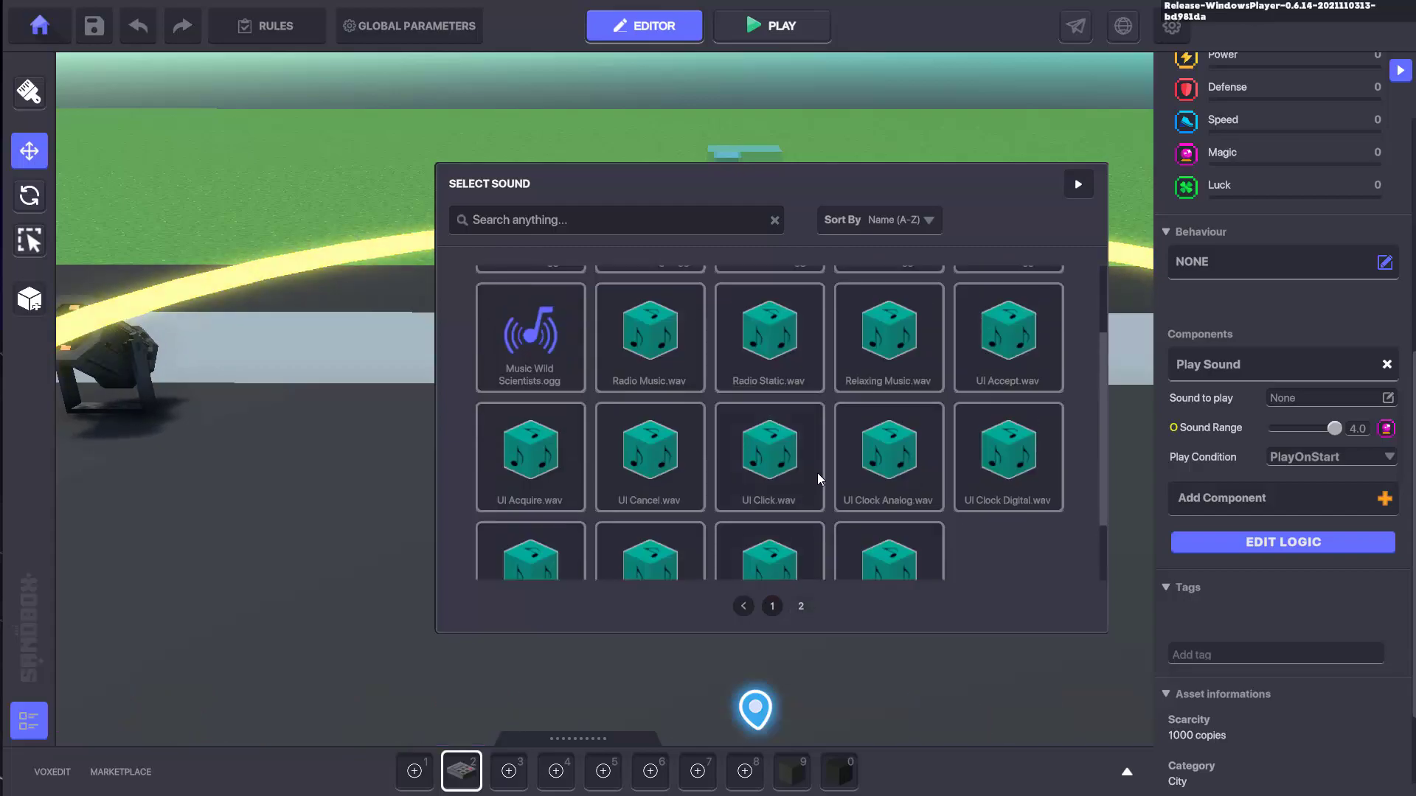
scroll(818, 472, down, 3)
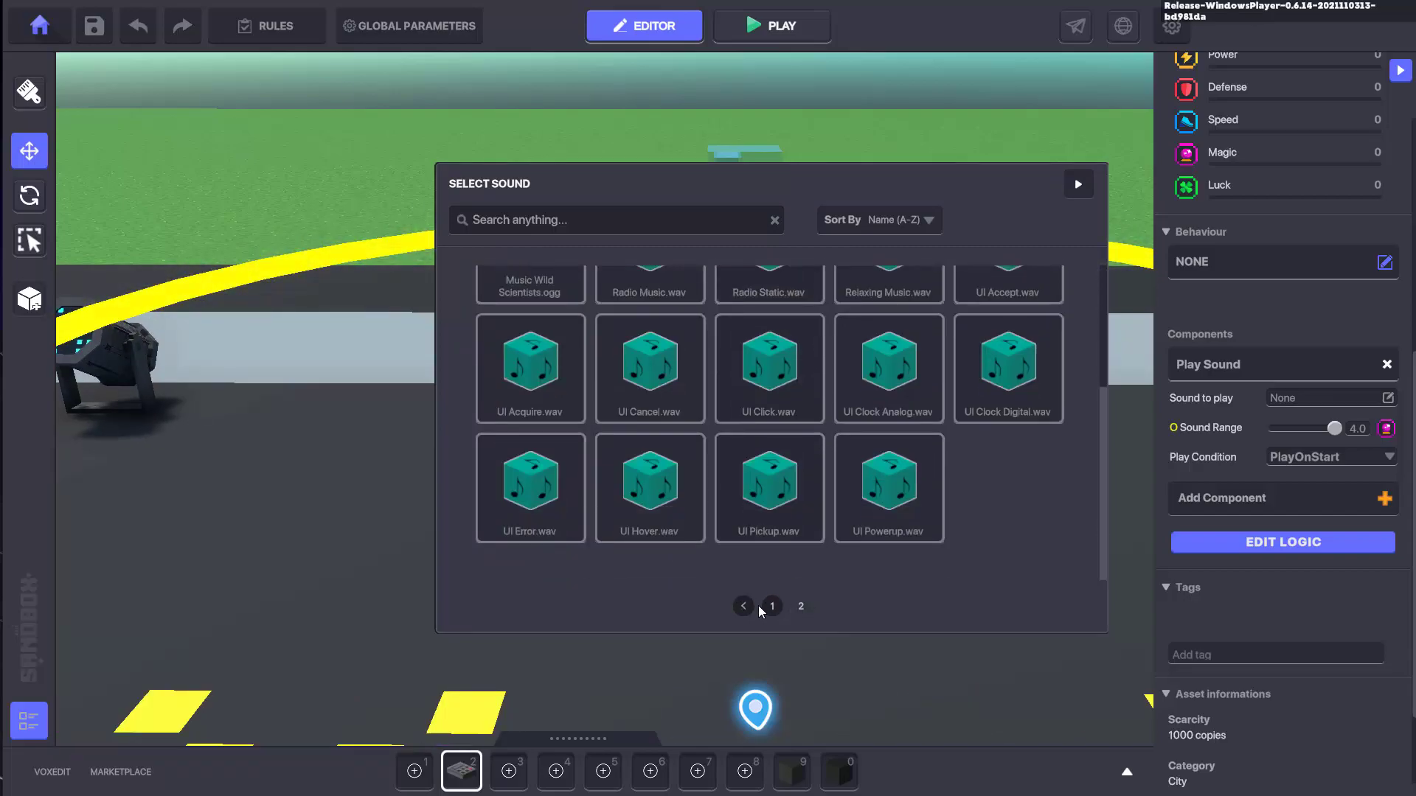
click(762, 608)
click(767, 487)
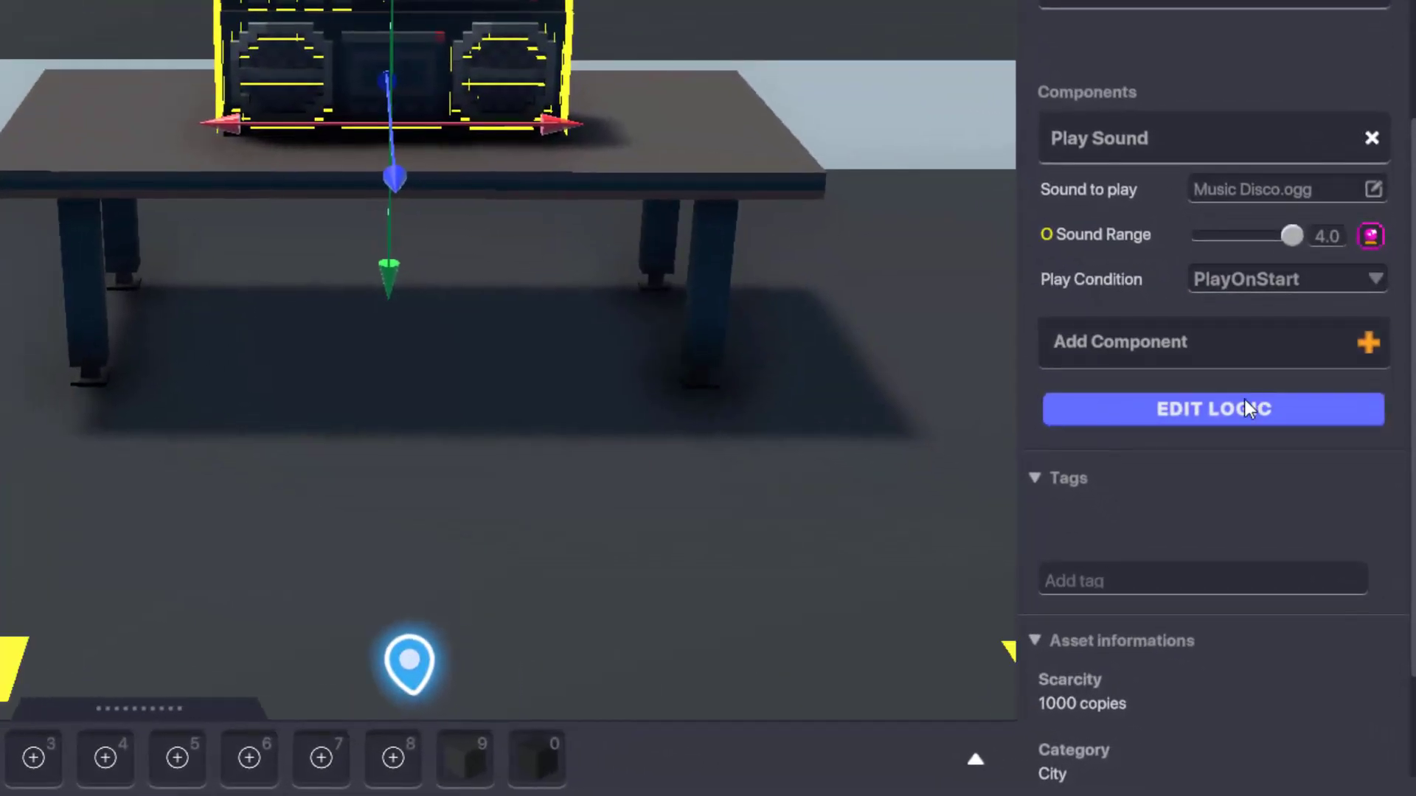
- Open the radio's full logic settings and vary the Play Sound component's sound range, ending at 4.0
click(1230, 415)
scroll(1205, 380, down, 2)
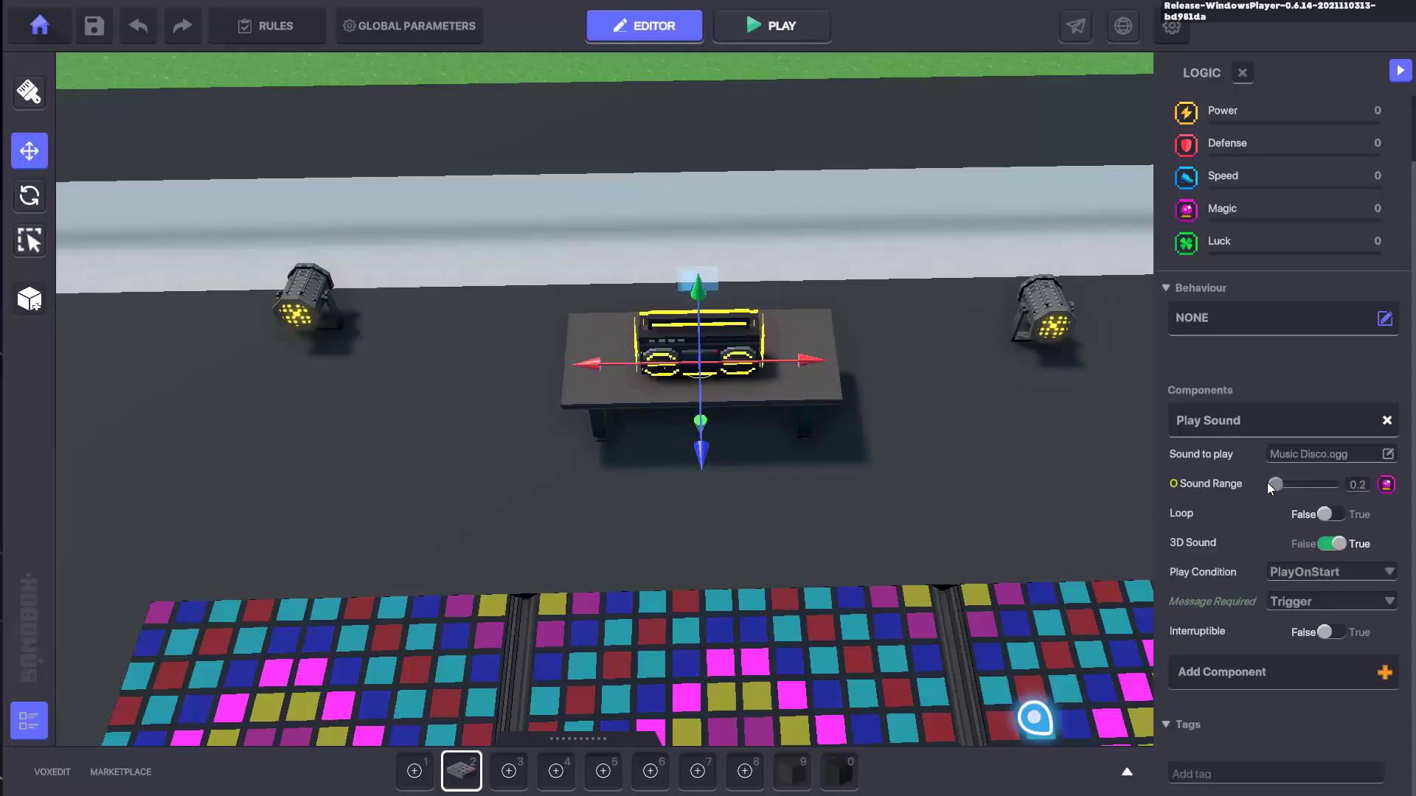
mouse_move(1270, 483)
mouse_down()
mouse_move(1331, 486)
mouse_move(1262, 484)
mouse_move(1286, 481)
mouse_up()
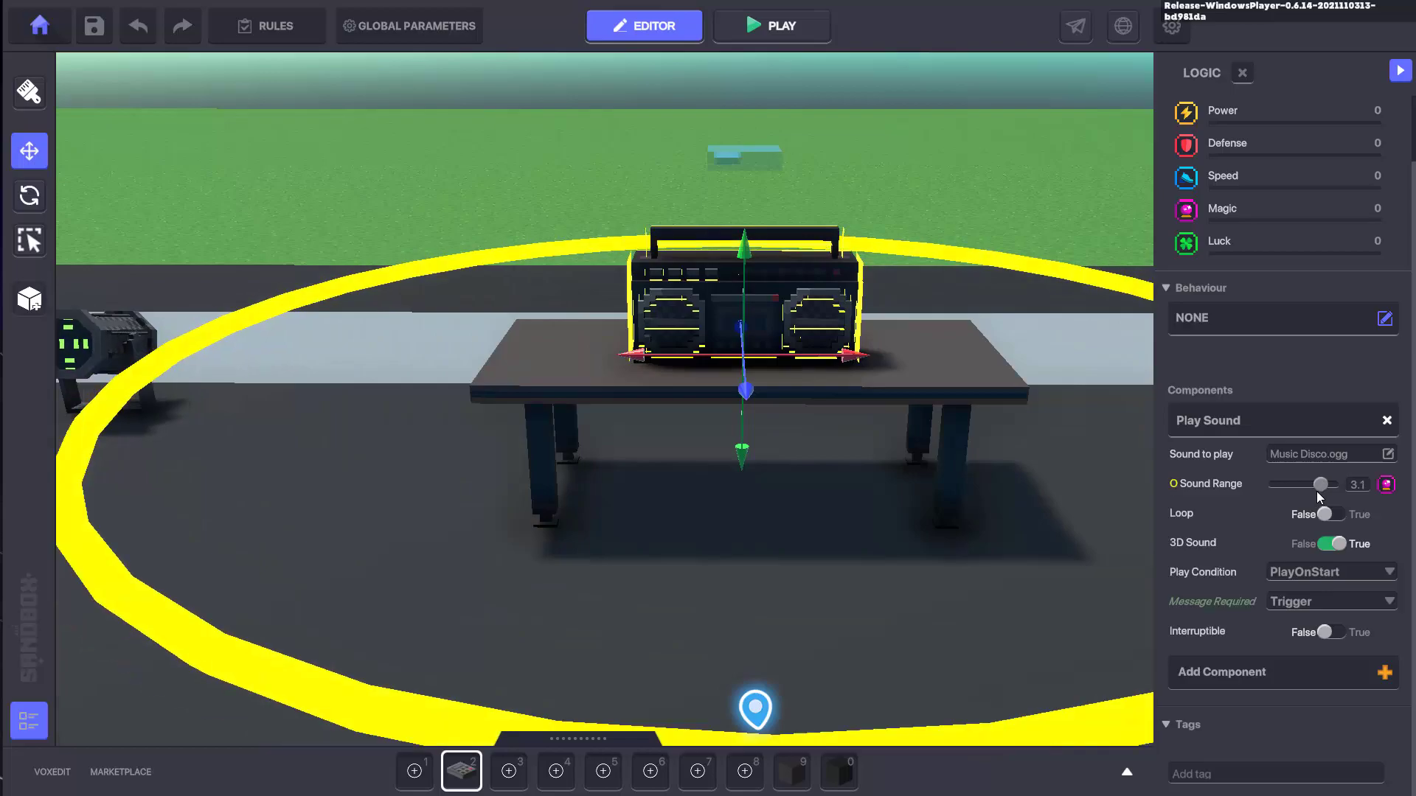
drag(1317, 491, 1348, 498)
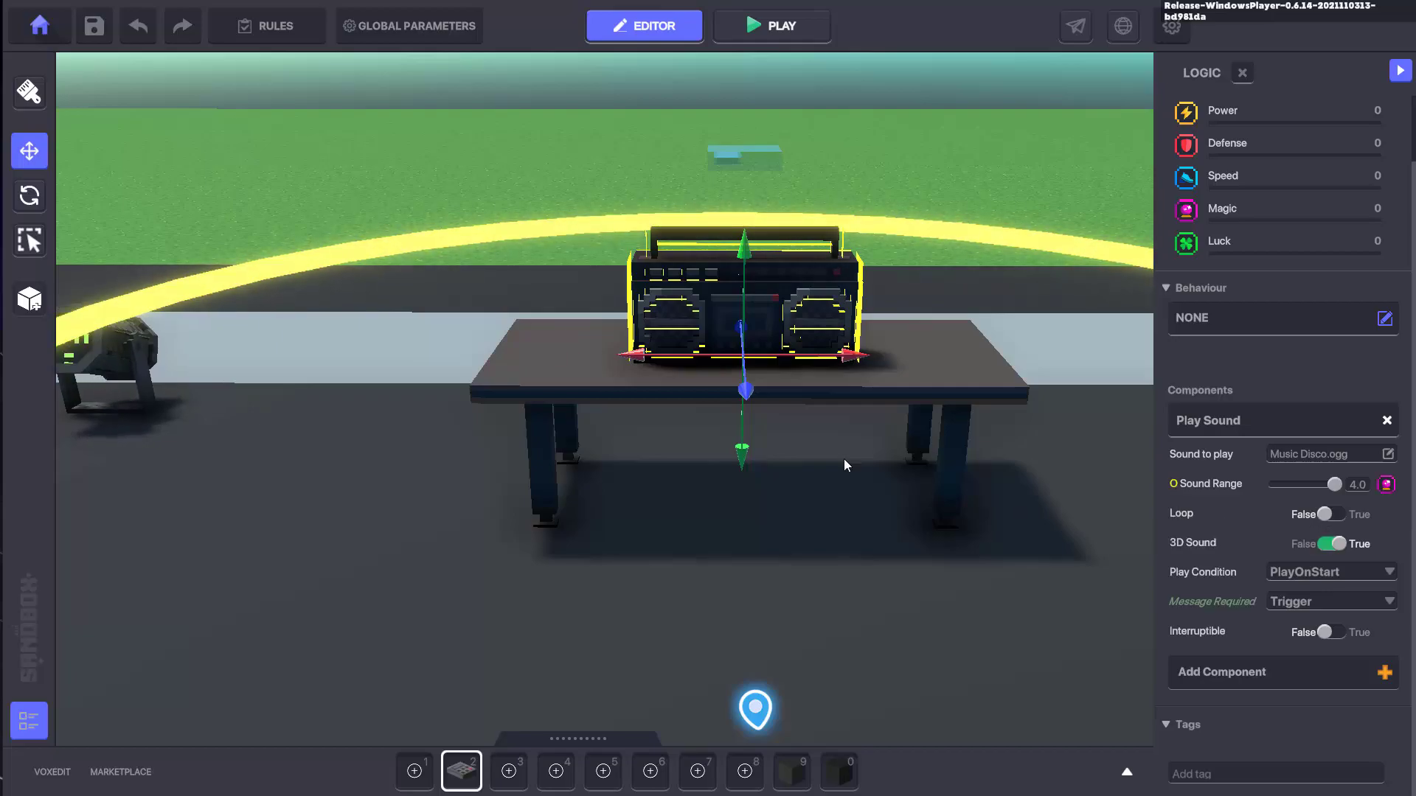
scroll(844, 459, down, 5)
right_drag(904, 490, 909, 550)
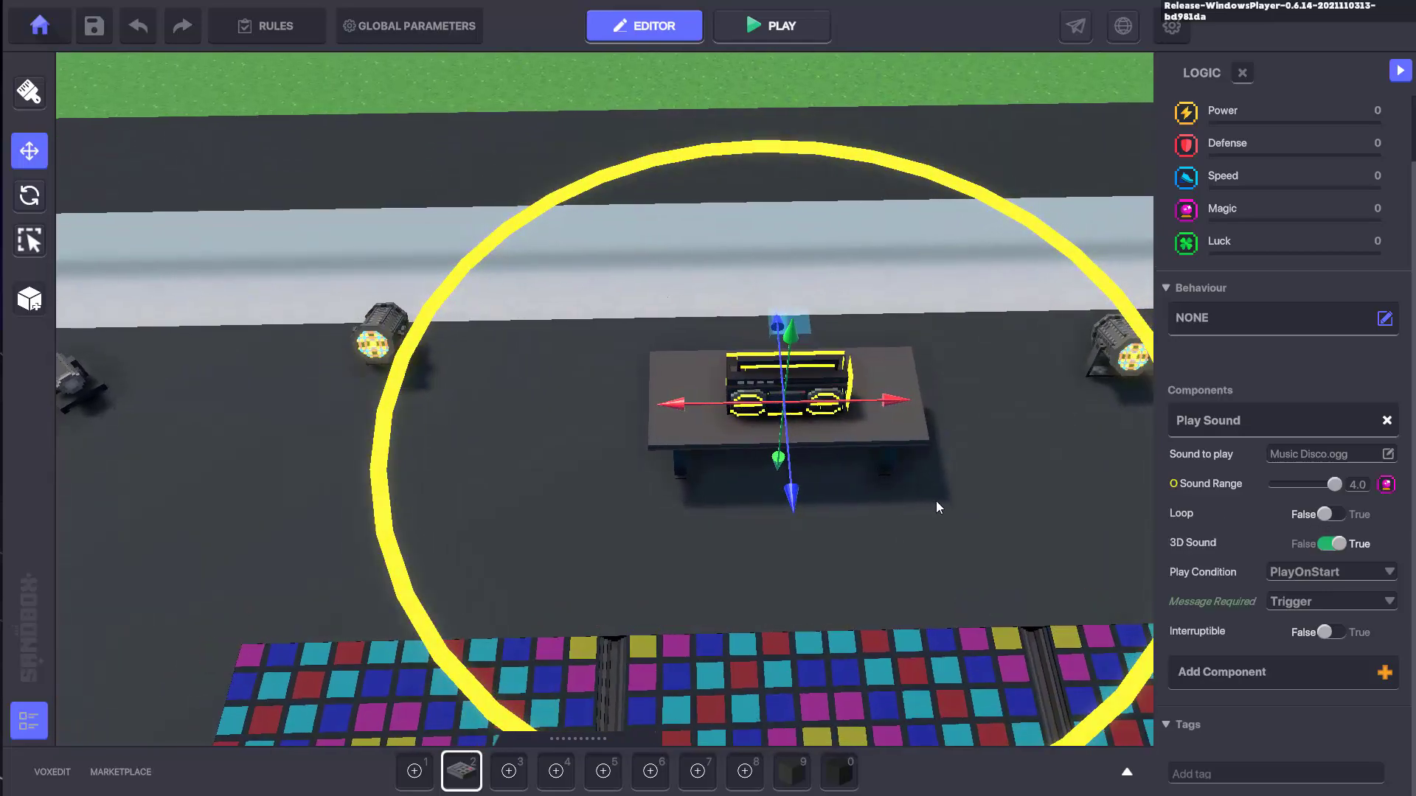
middle_drag(936, 502, 927, 496)
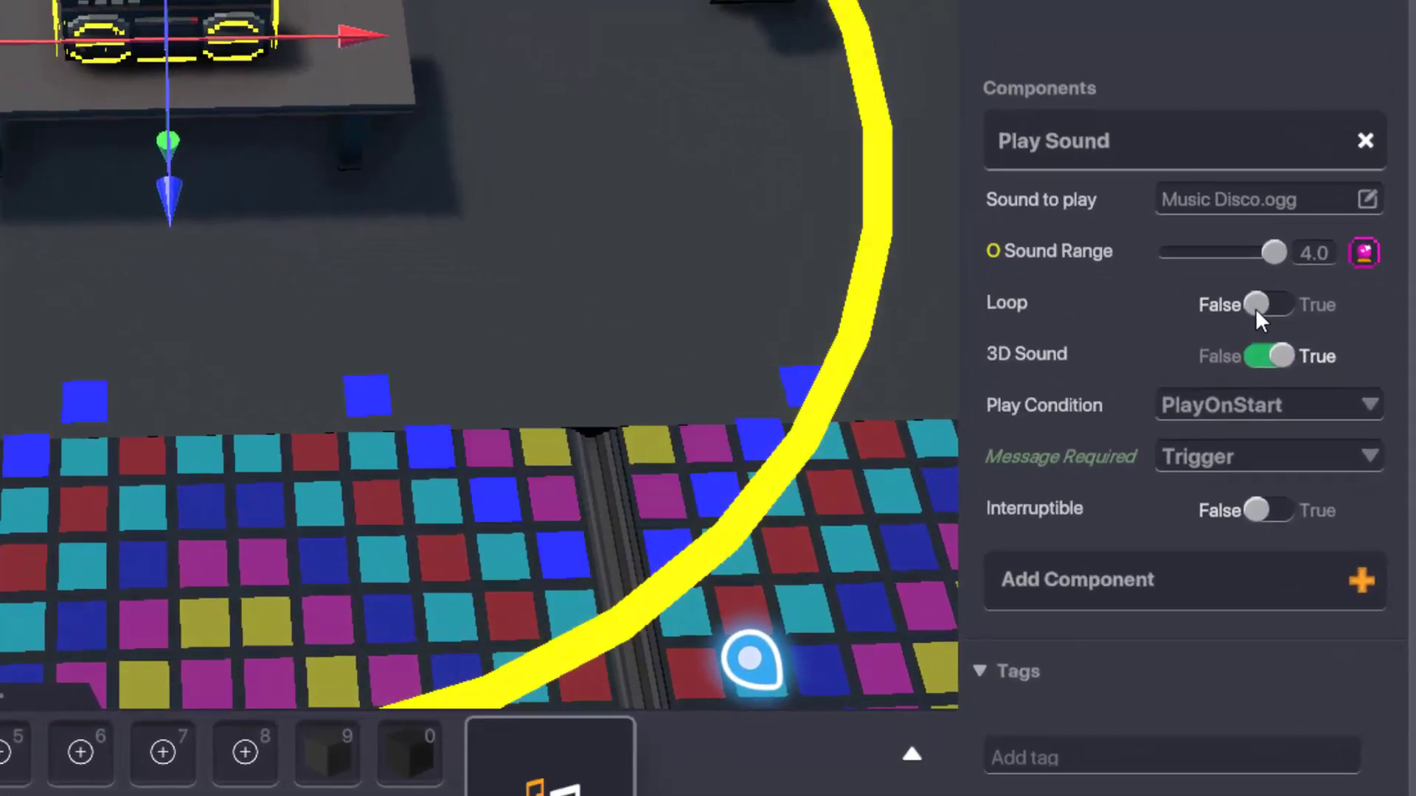
- Try Loop set to True and 3D Sound set to False on the radio's Play Sound component, restoring both settings
click(1323, 492)
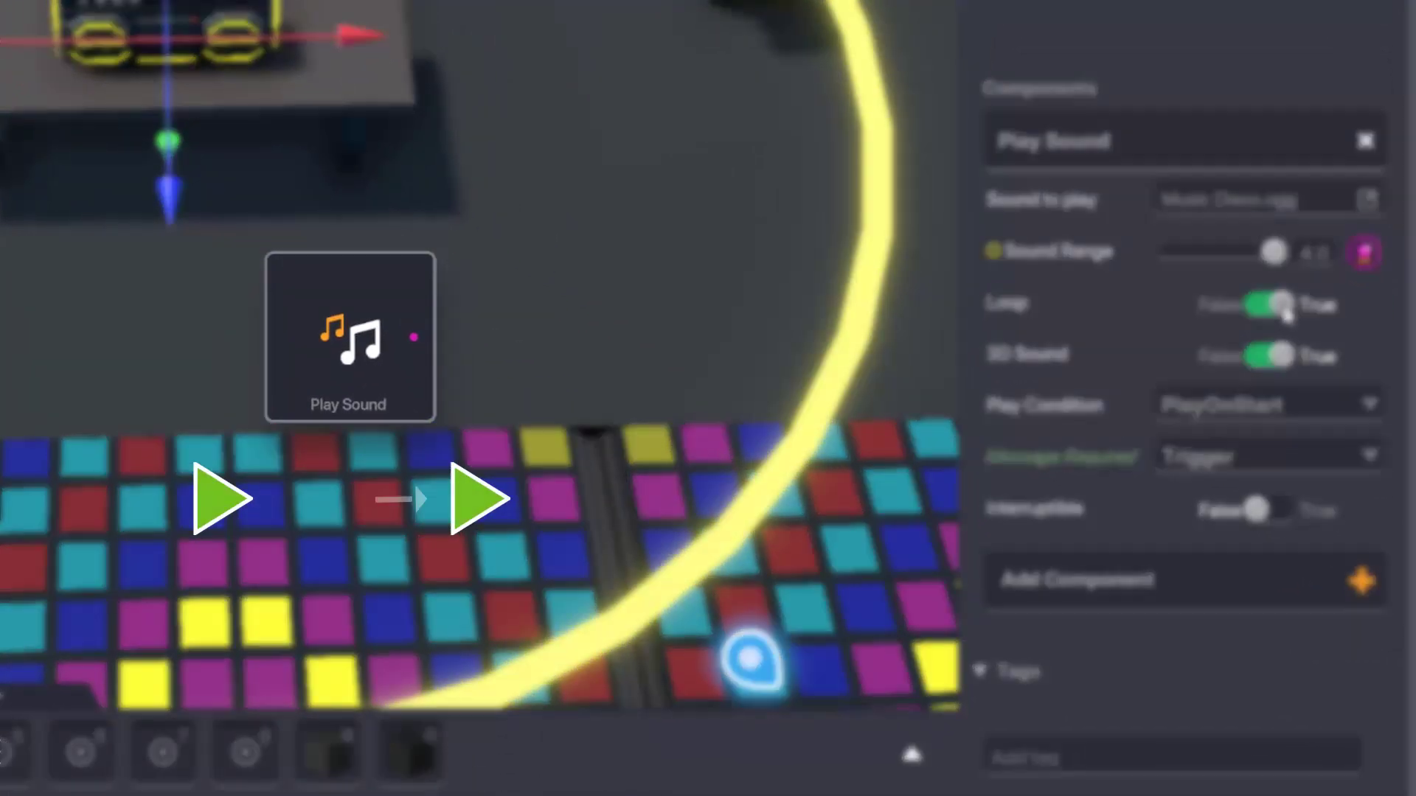
click(1281, 303)
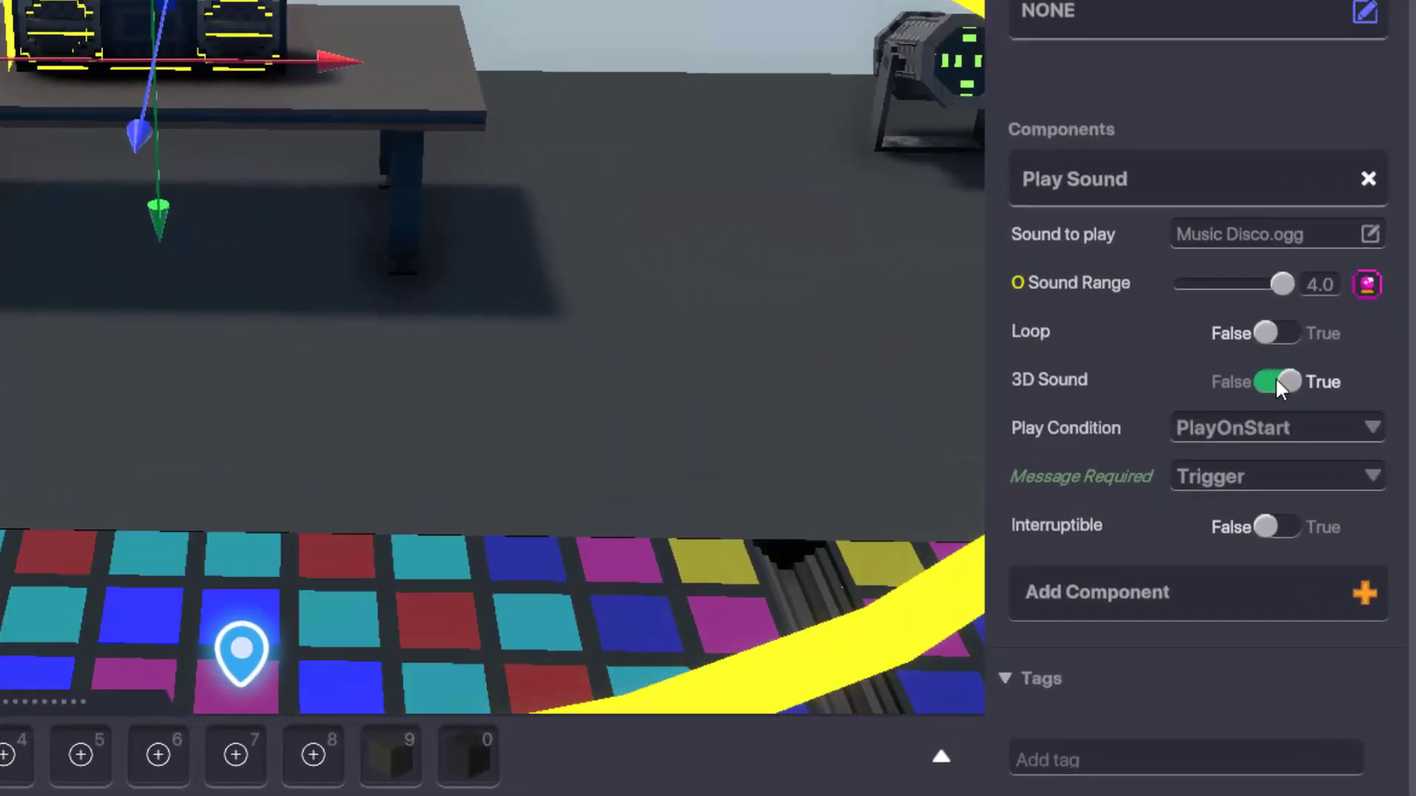
click(1331, 544)
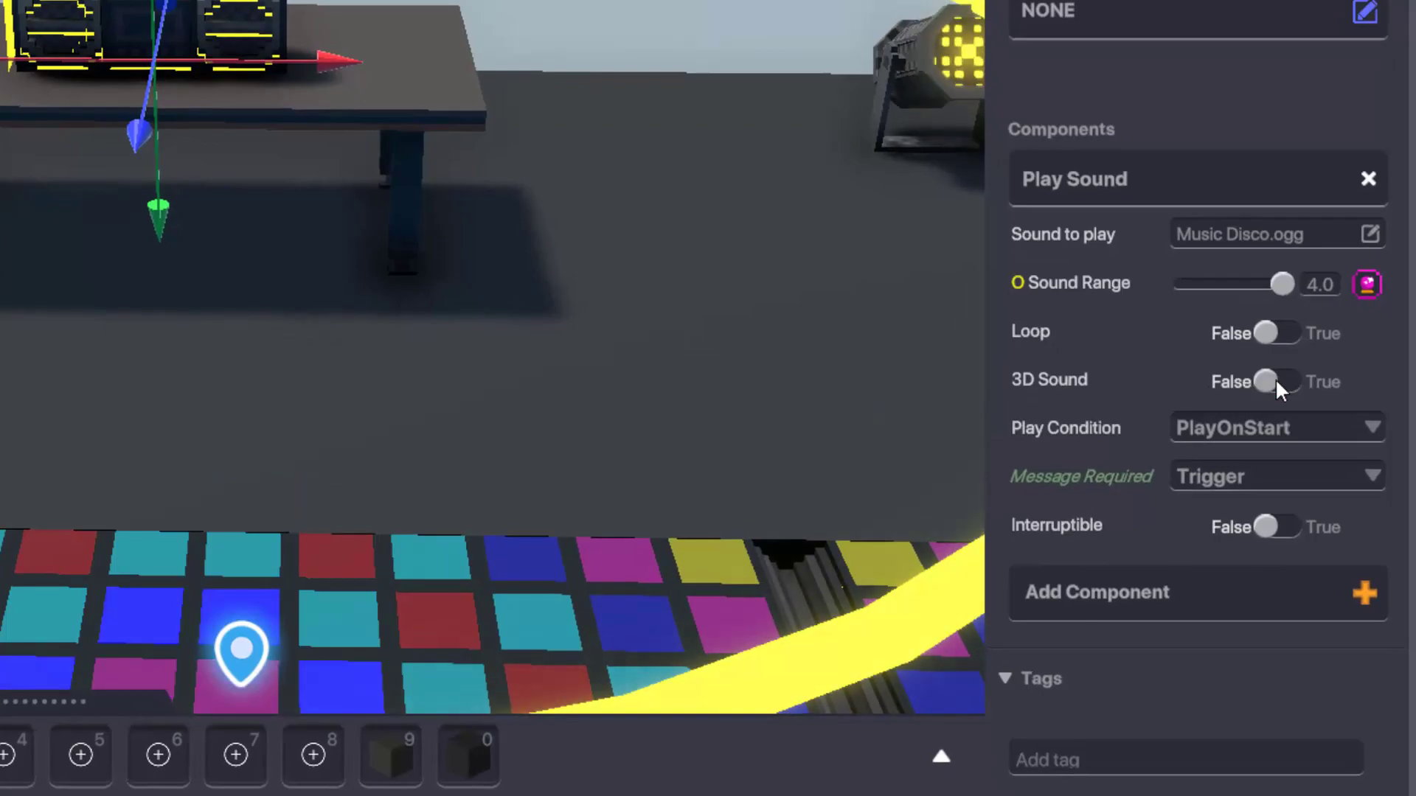
click(1276, 378)
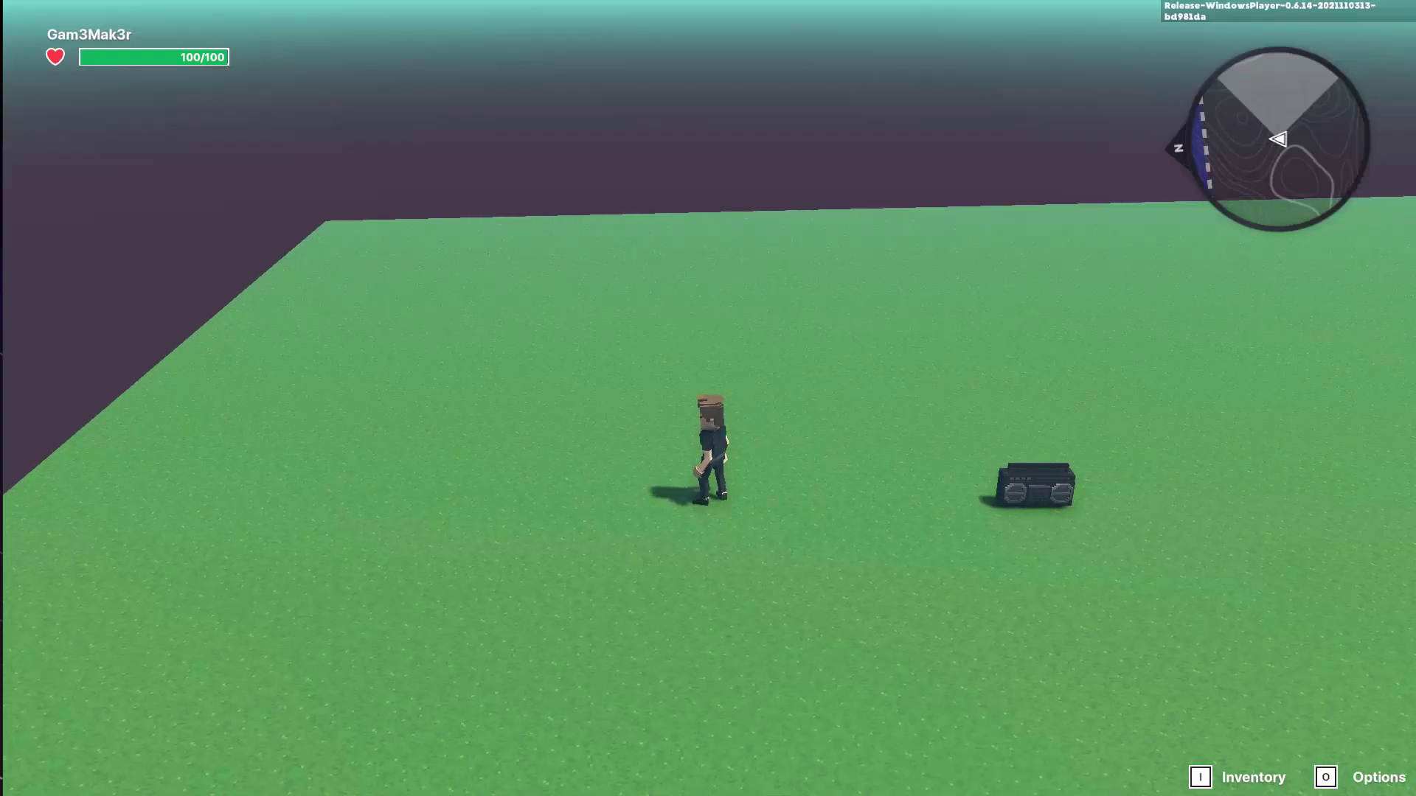
- Playtest the radio by running the avatar around it, towards it and away from it to compare how the sound behaves with distance
key(d)
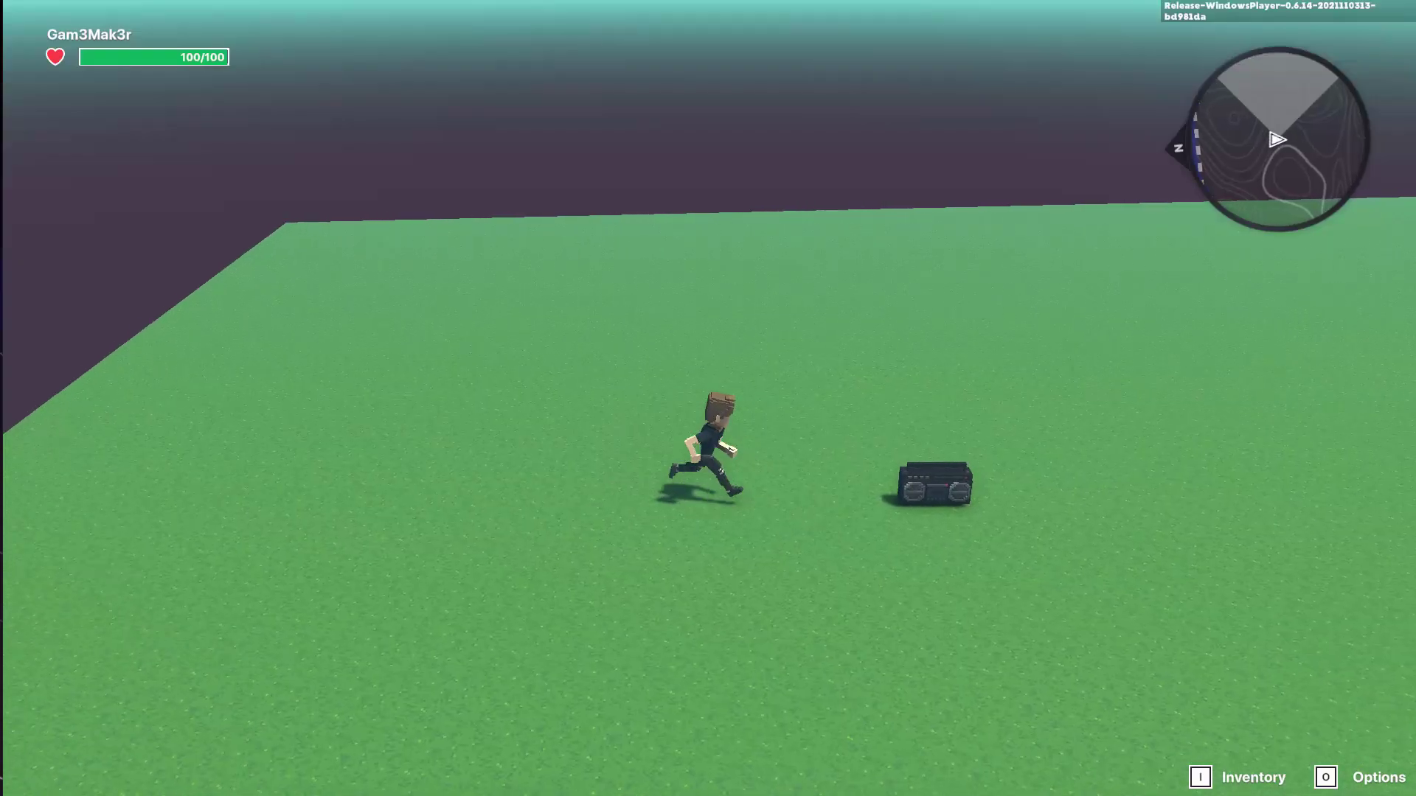
key(a)
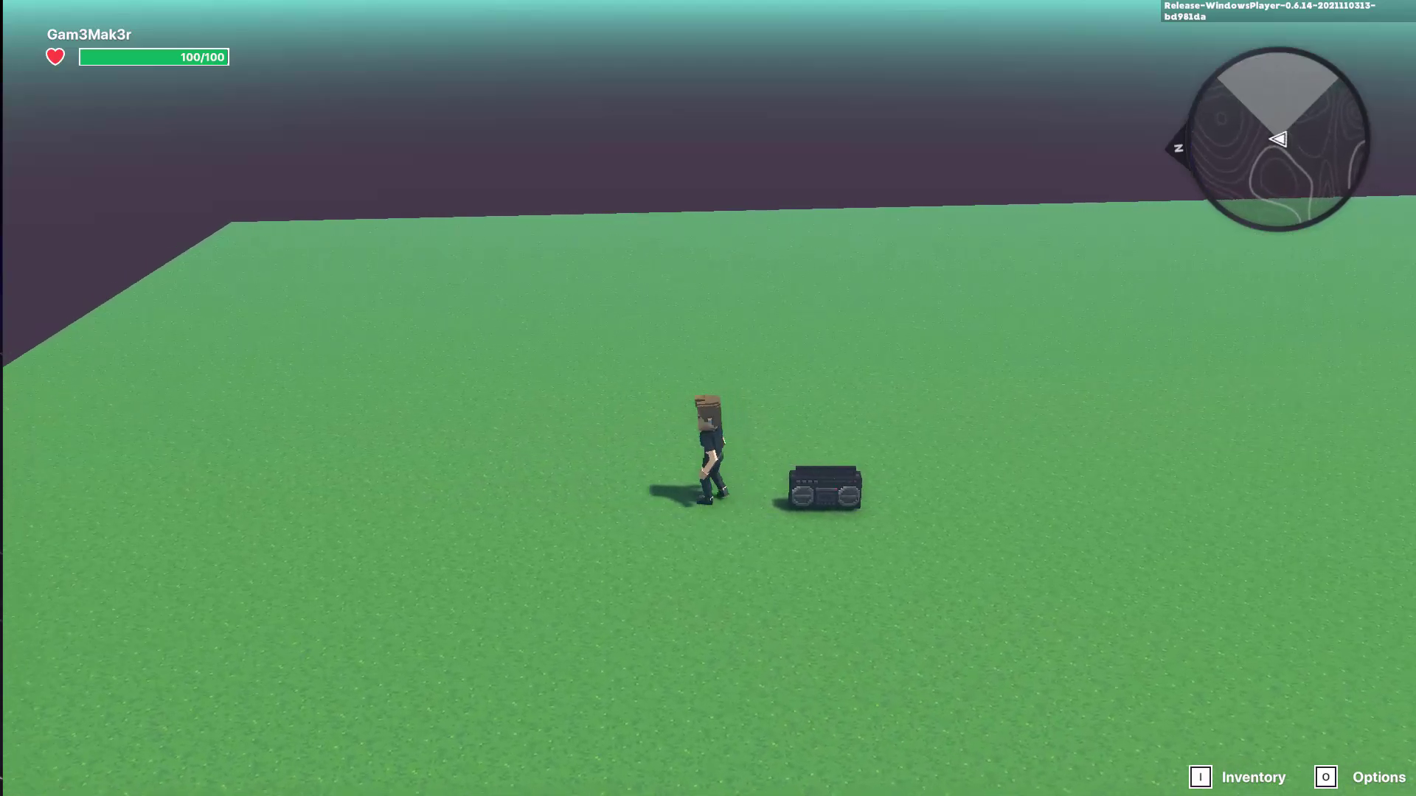
key(a)
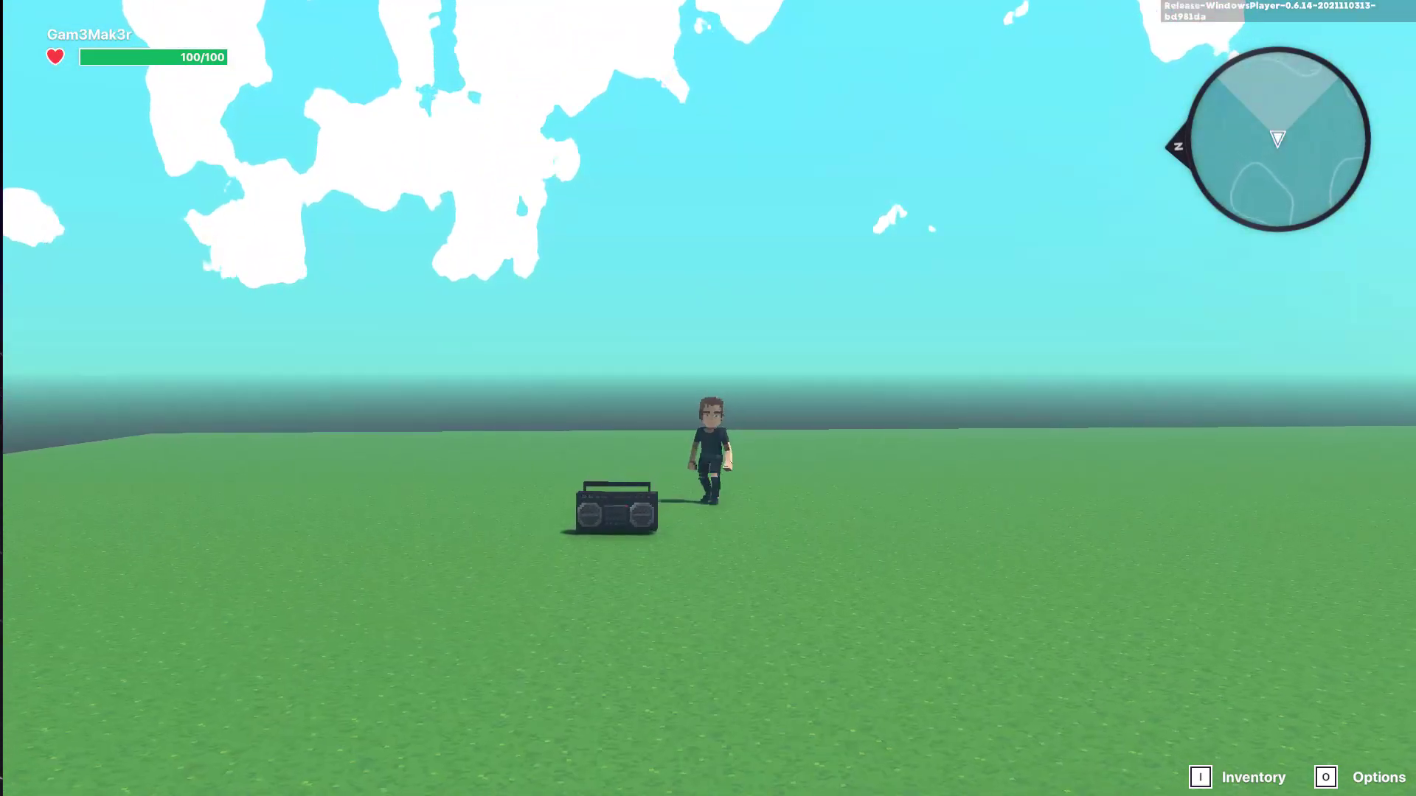
key(a)
key(d)
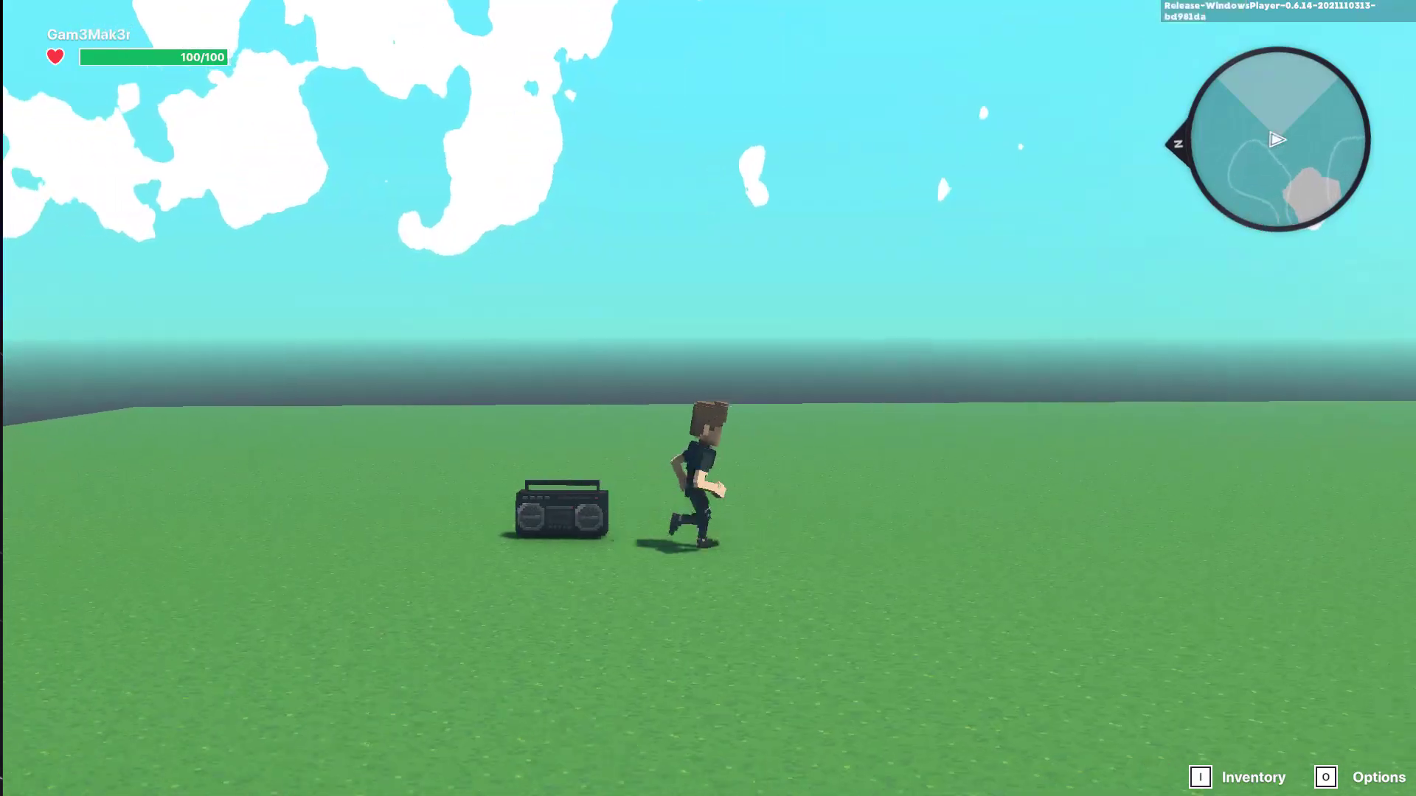
key(w)
key(a)
key(d)
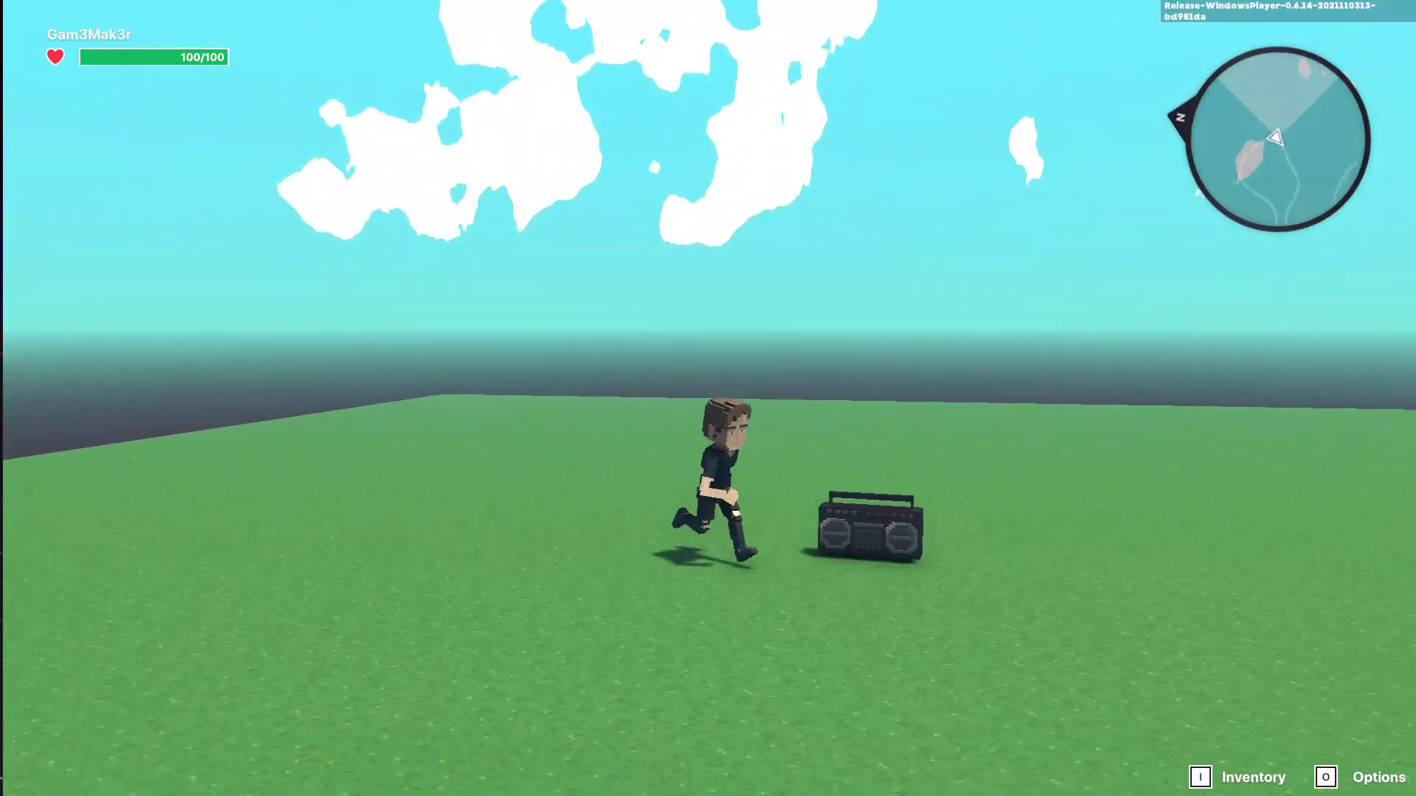
key(w)
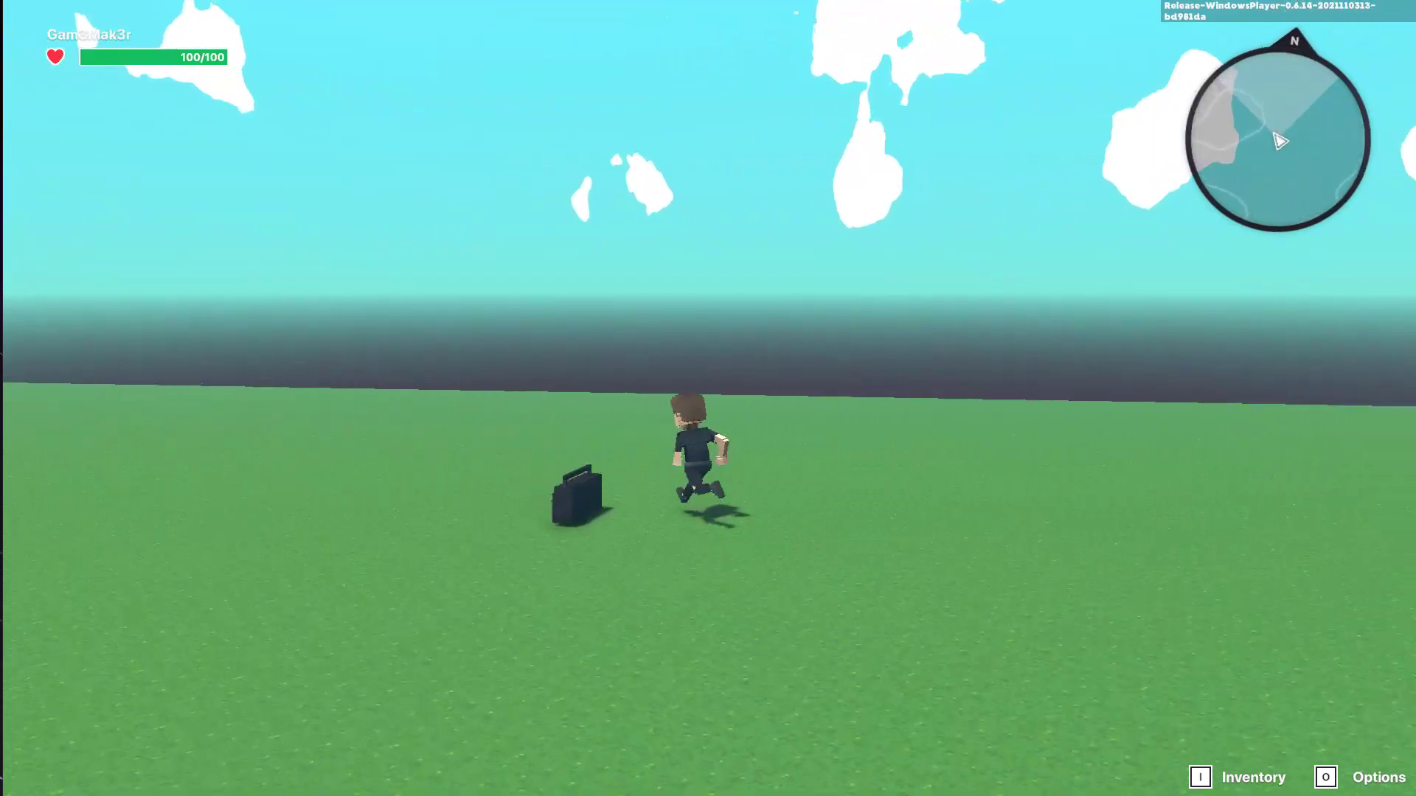
key(a)
key(w)
key(d)
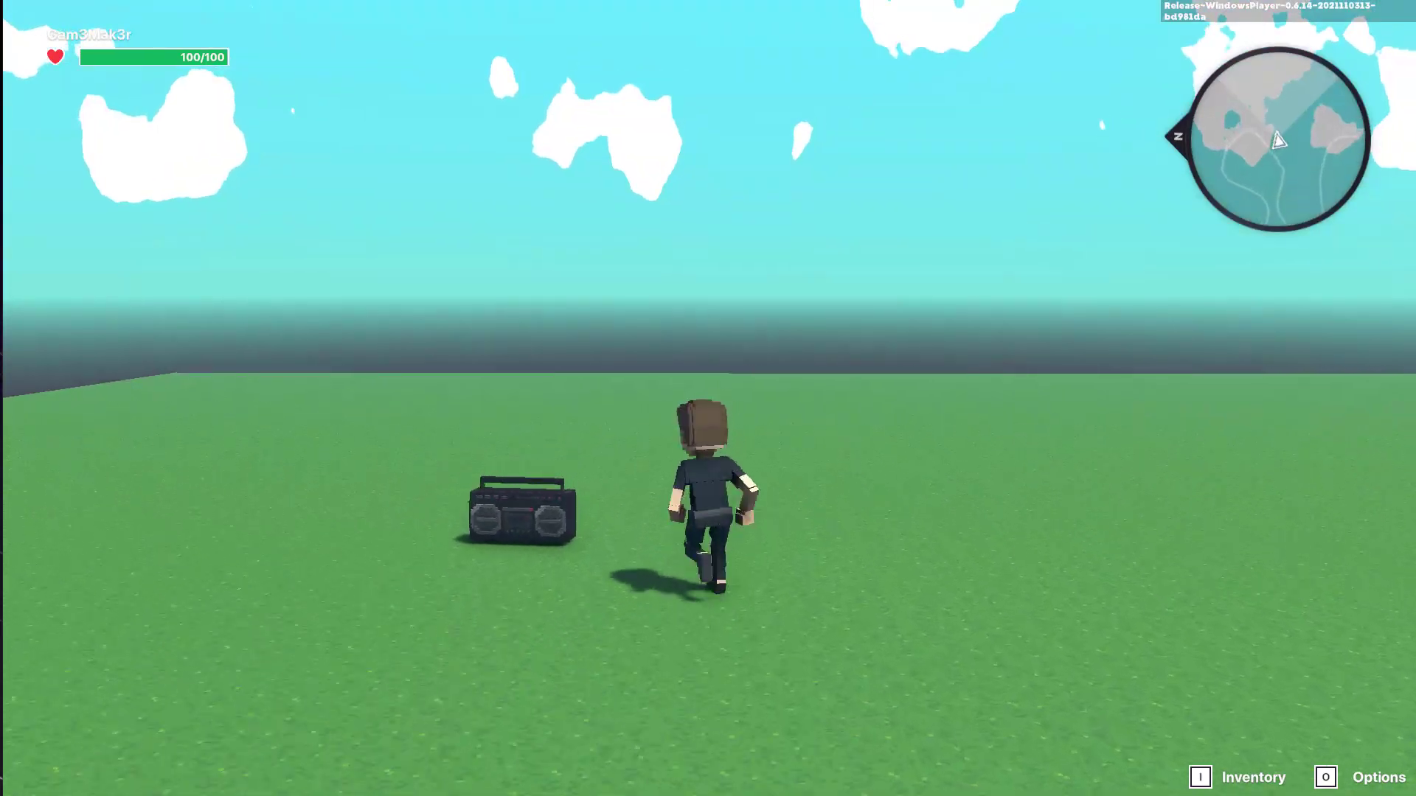
key(s)
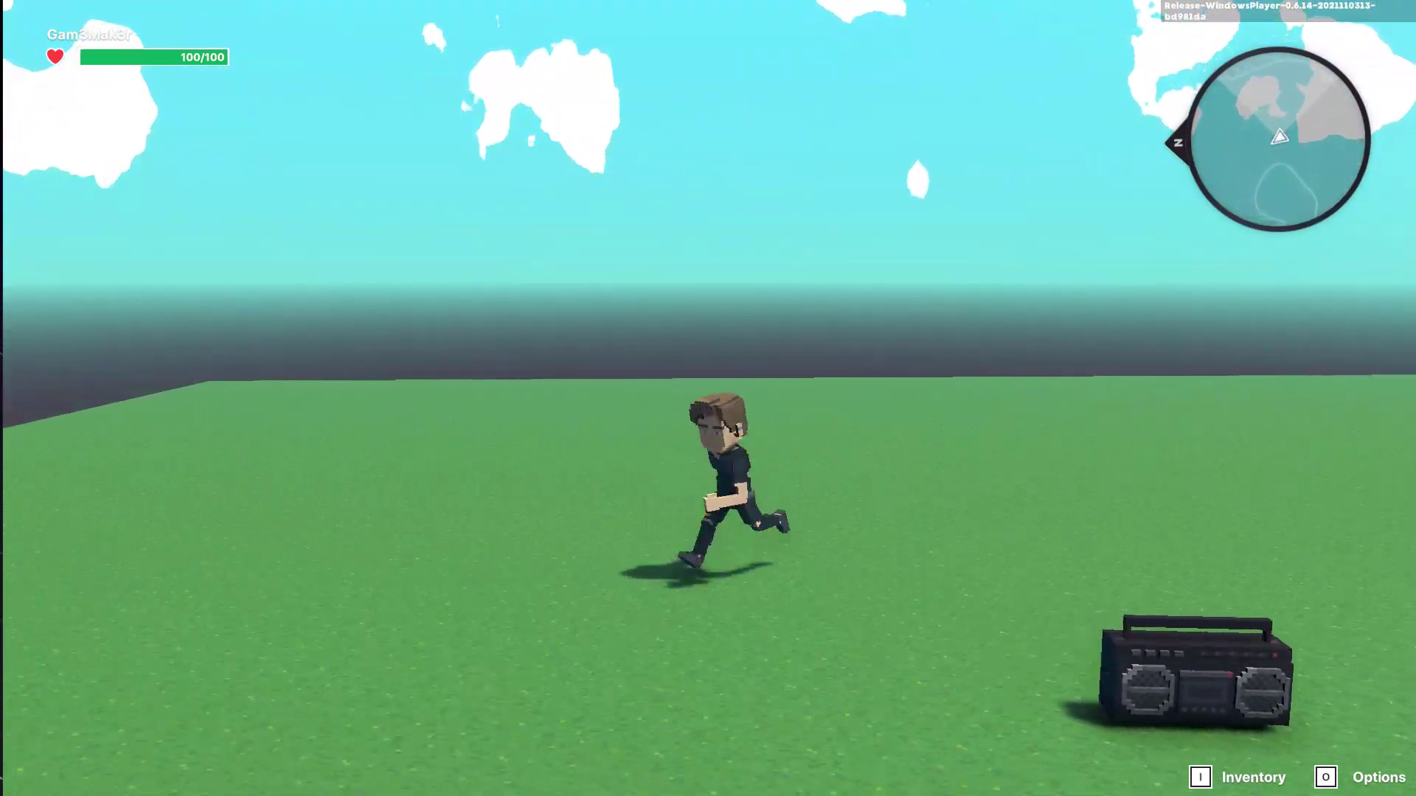
key(s)
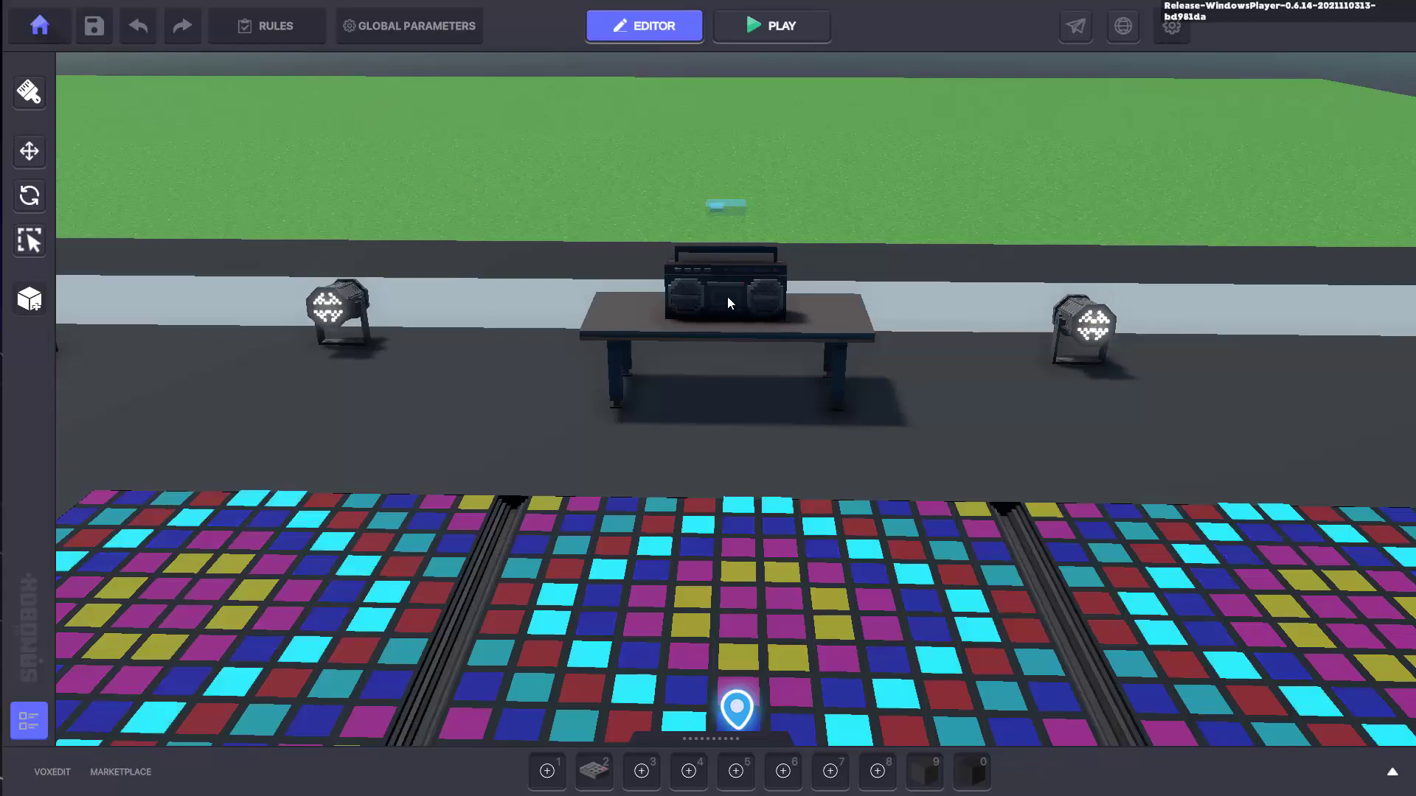
- Select the radio on the stage table and set 3D Sound to False in its Play Sound component
click(724, 291)
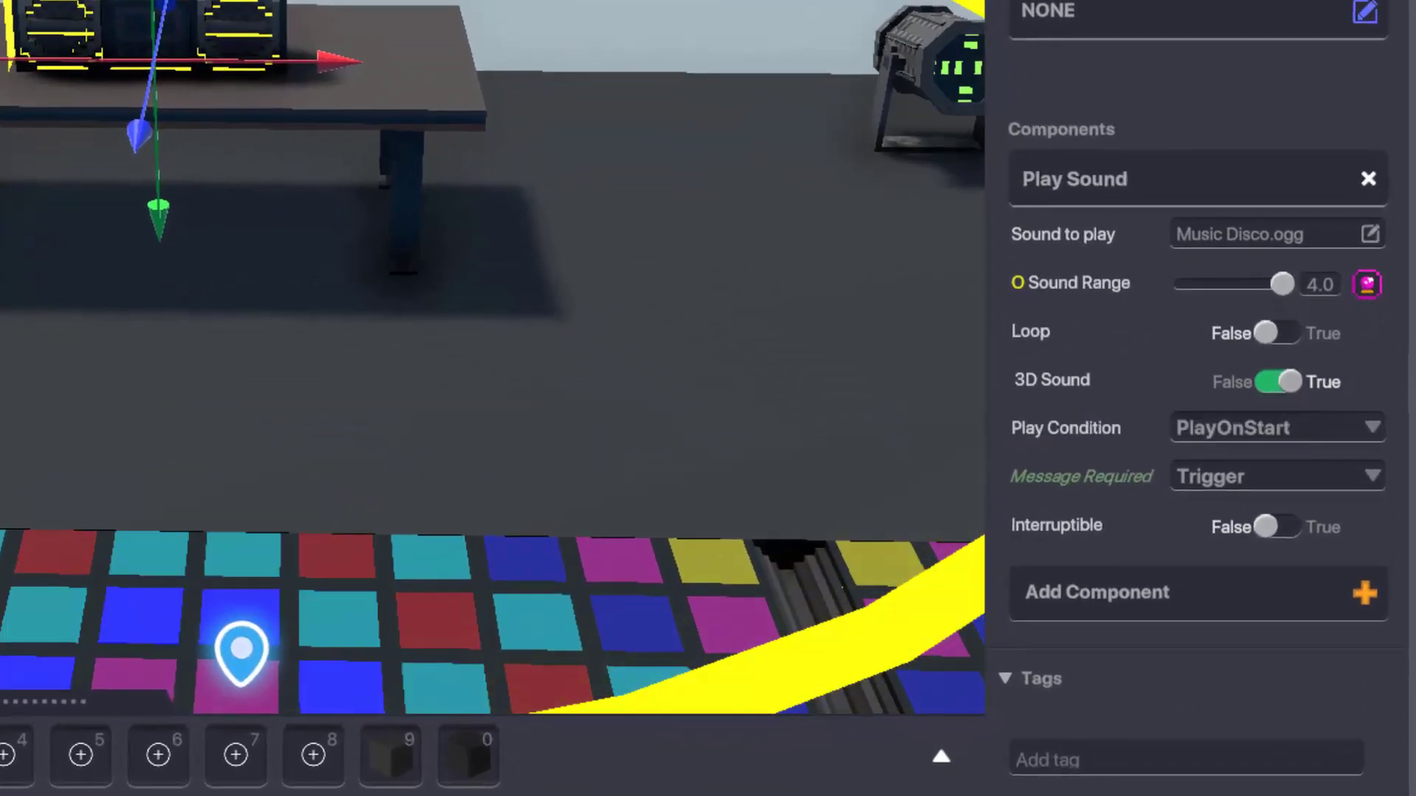
key(s)
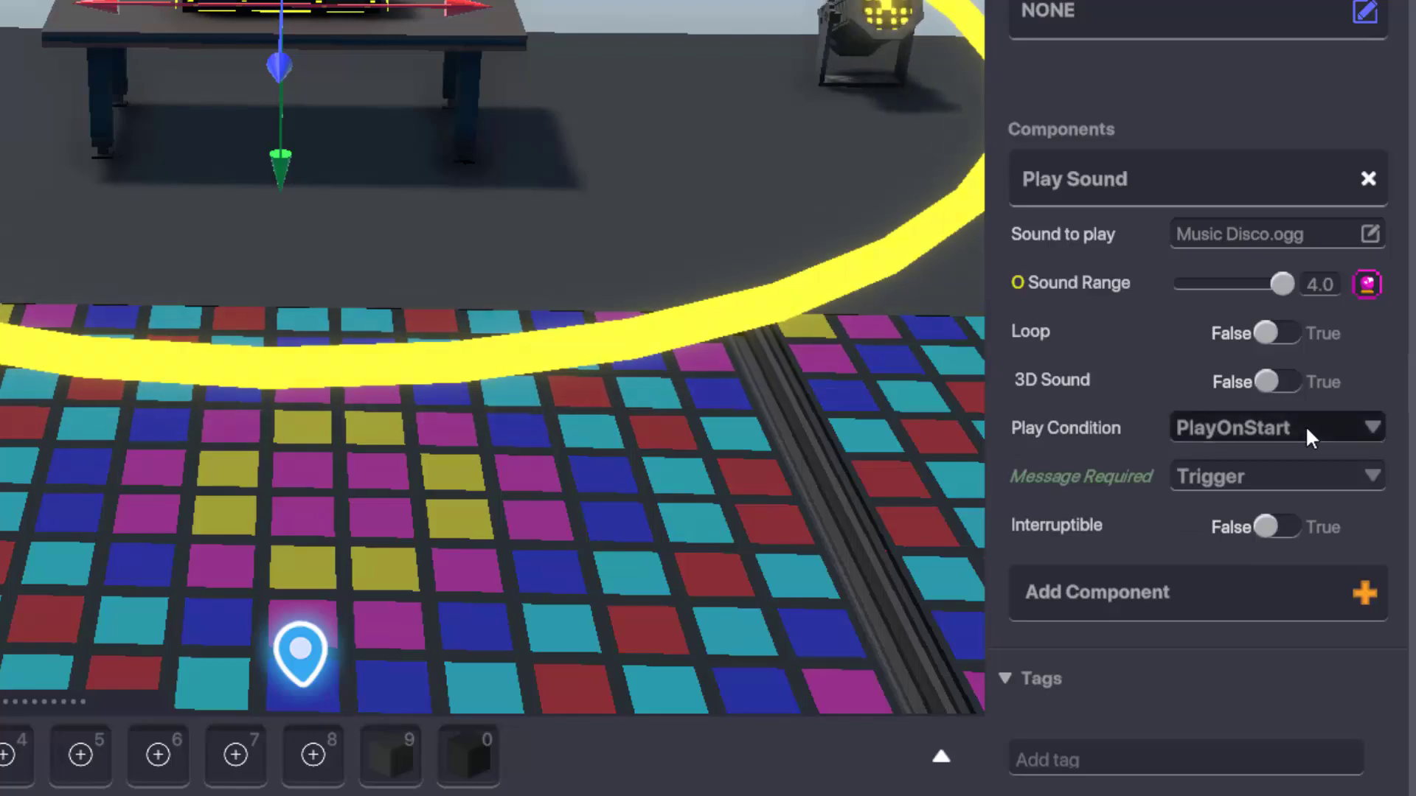
- Try PlayOnReceiveMessage as the radio's Play Condition and look through the messages available for Message Required
click(1306, 426)
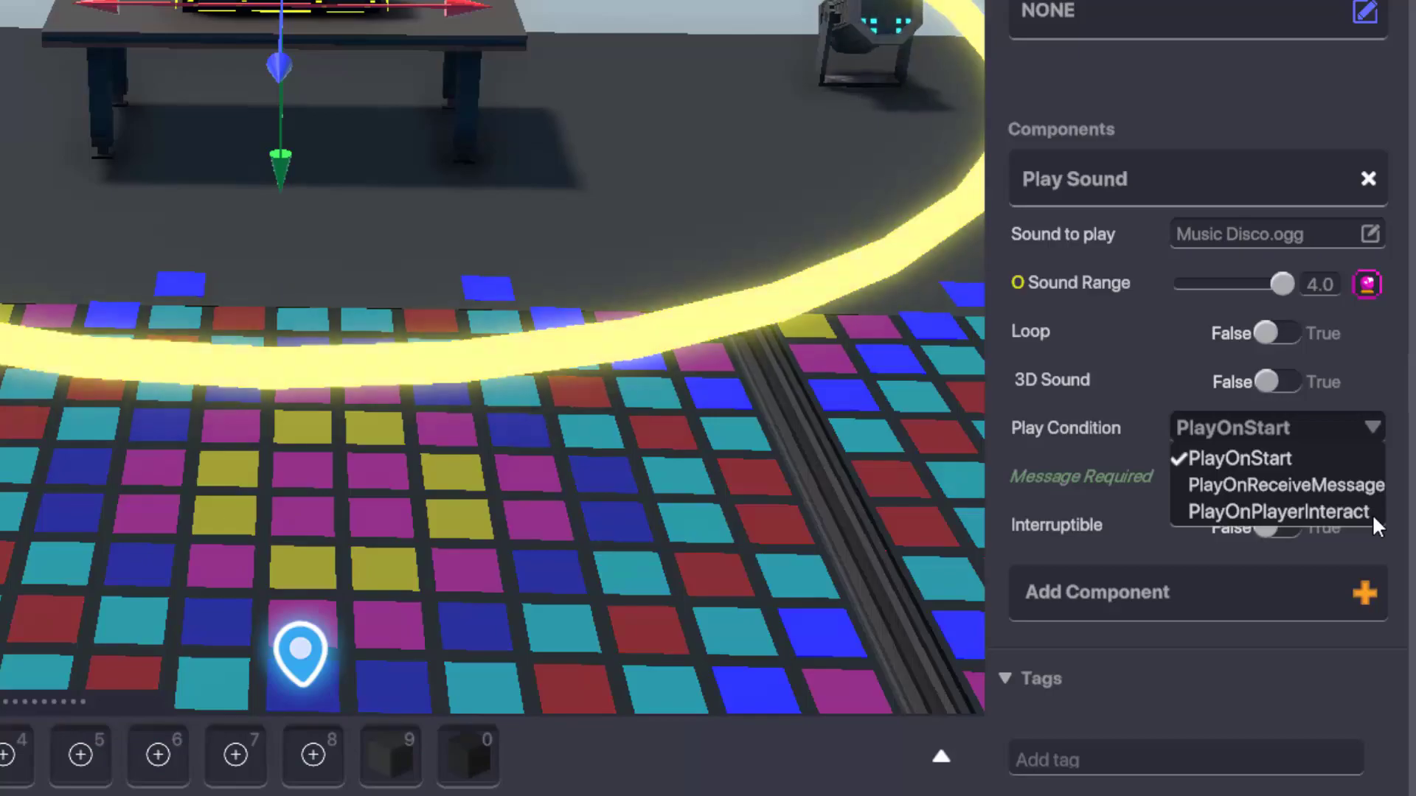
click(1355, 483)
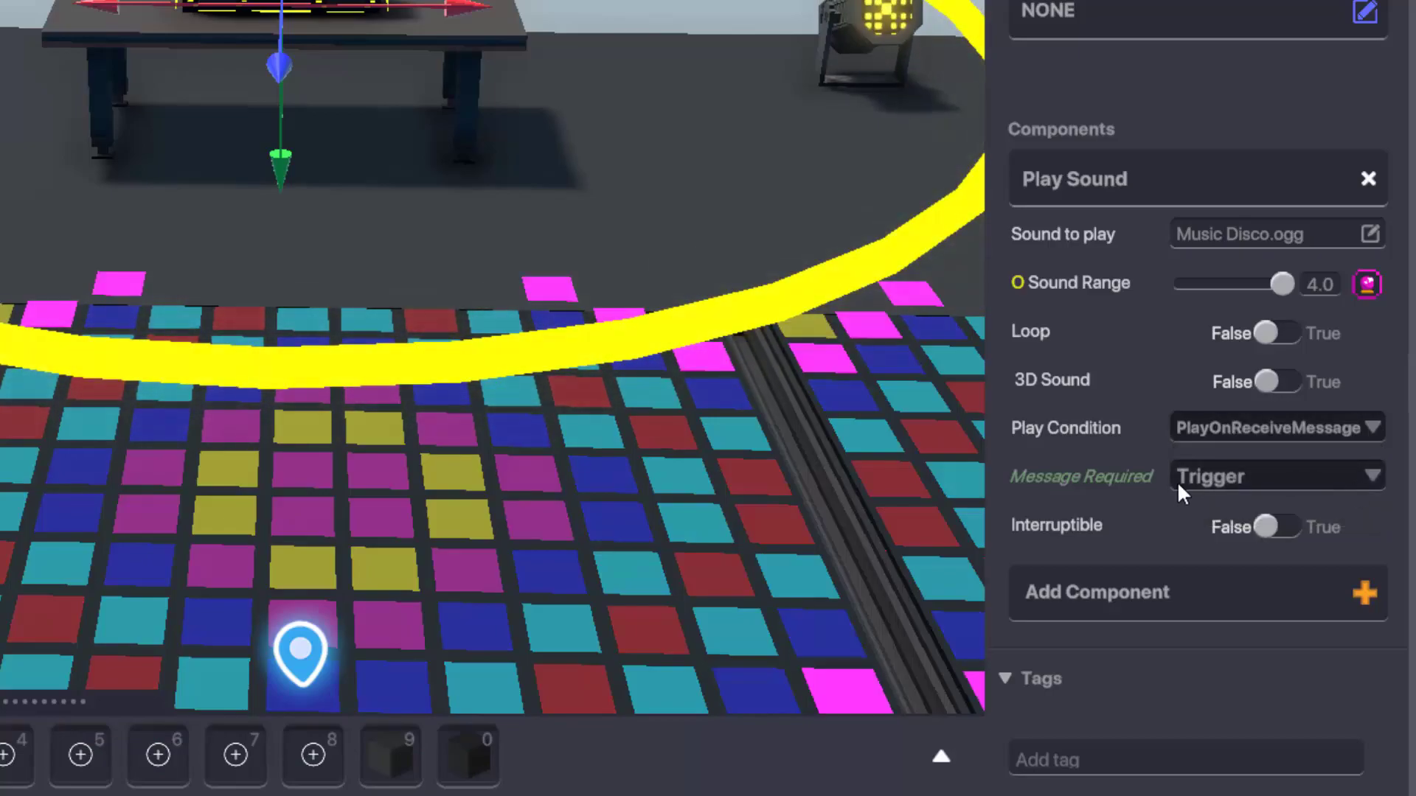
click(1313, 475)
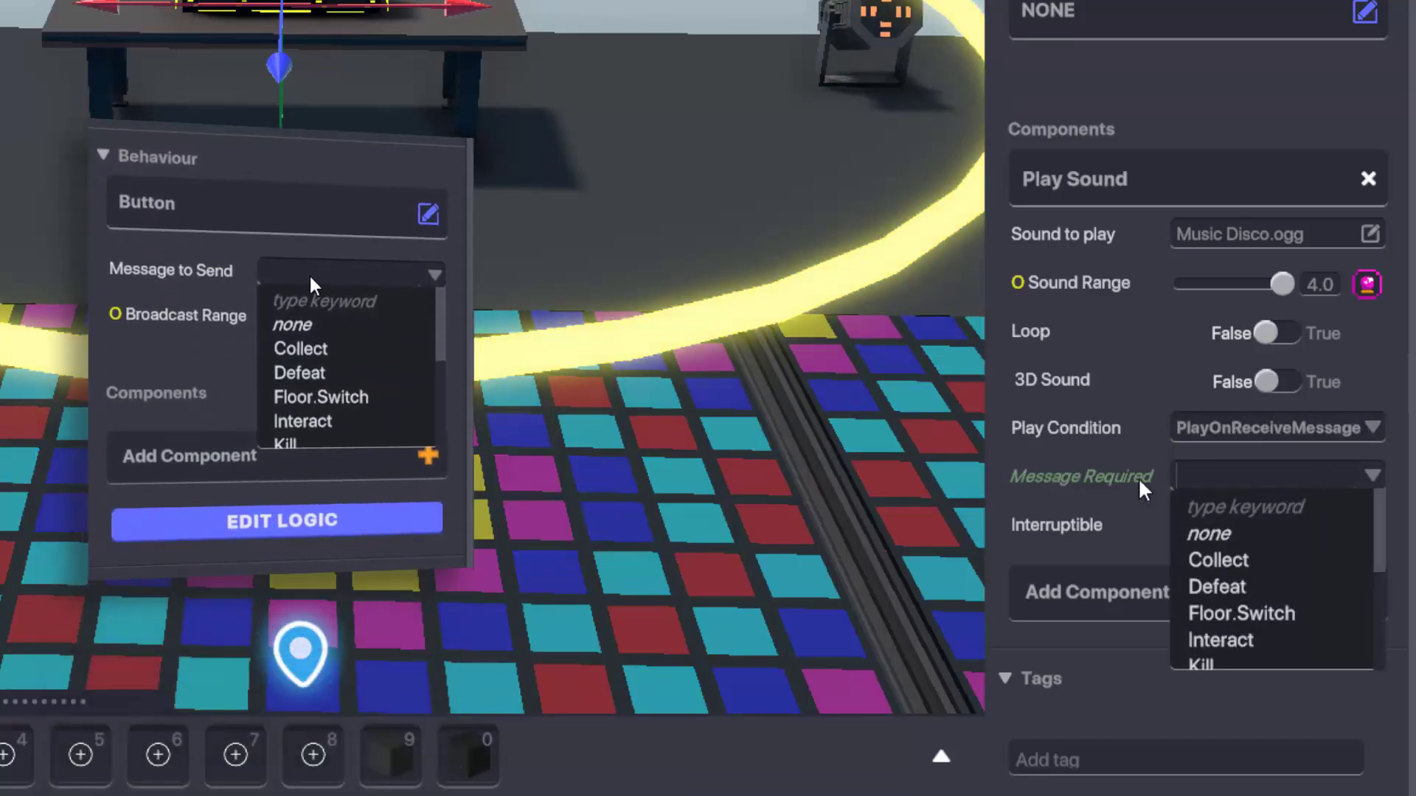
click(1139, 479)
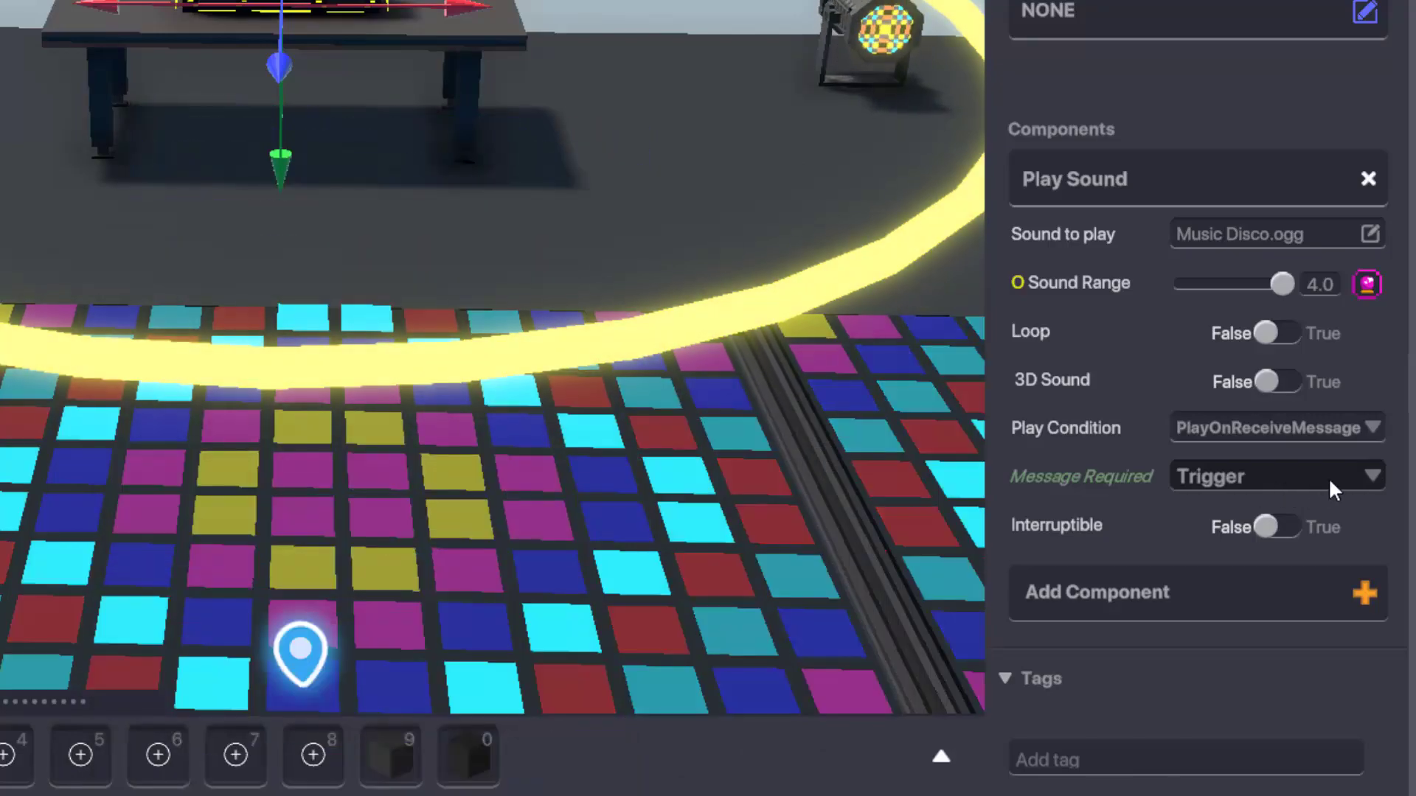
- Set the radio's Play Condition to PlayOnPlayerInteract and its Message Required to Interact
click(1358, 431)
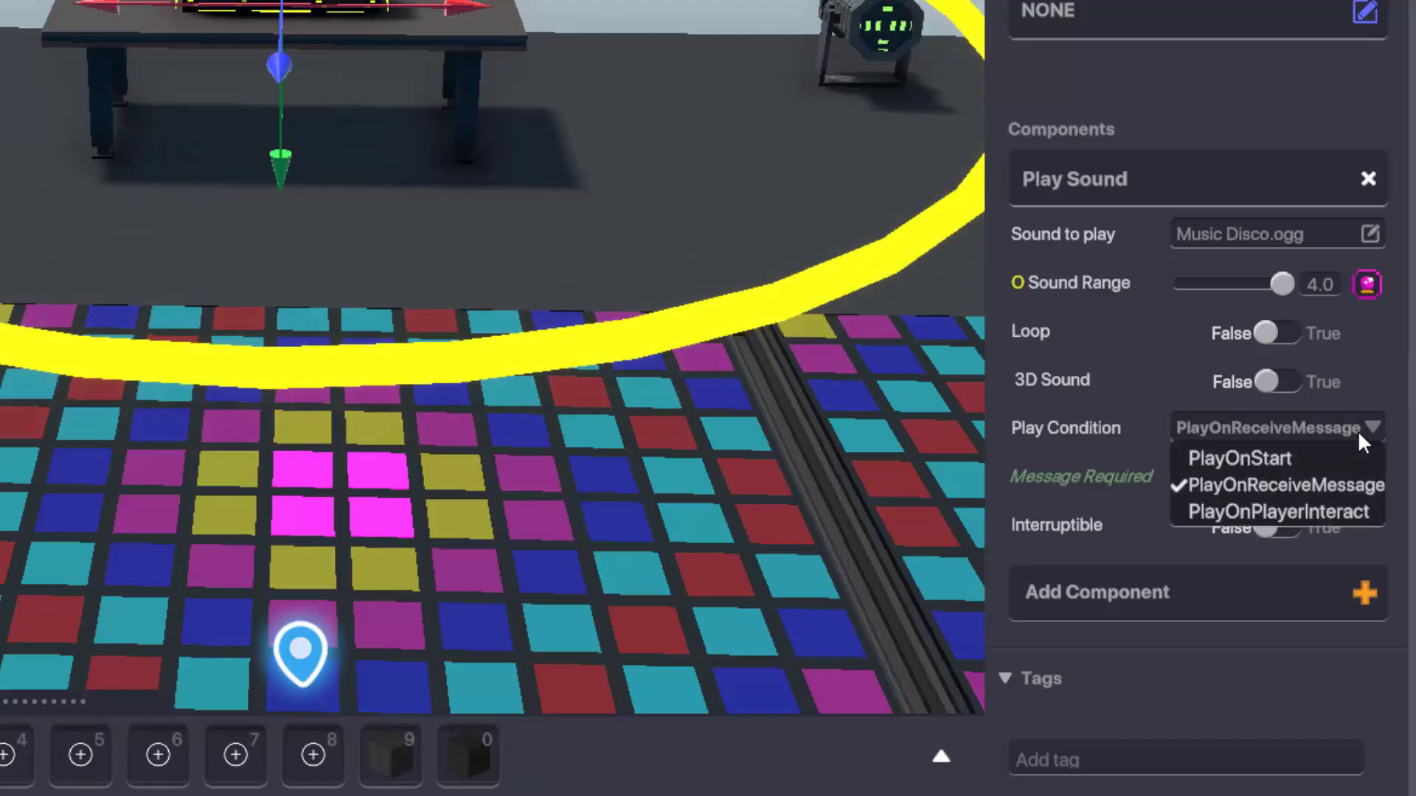
click(1311, 508)
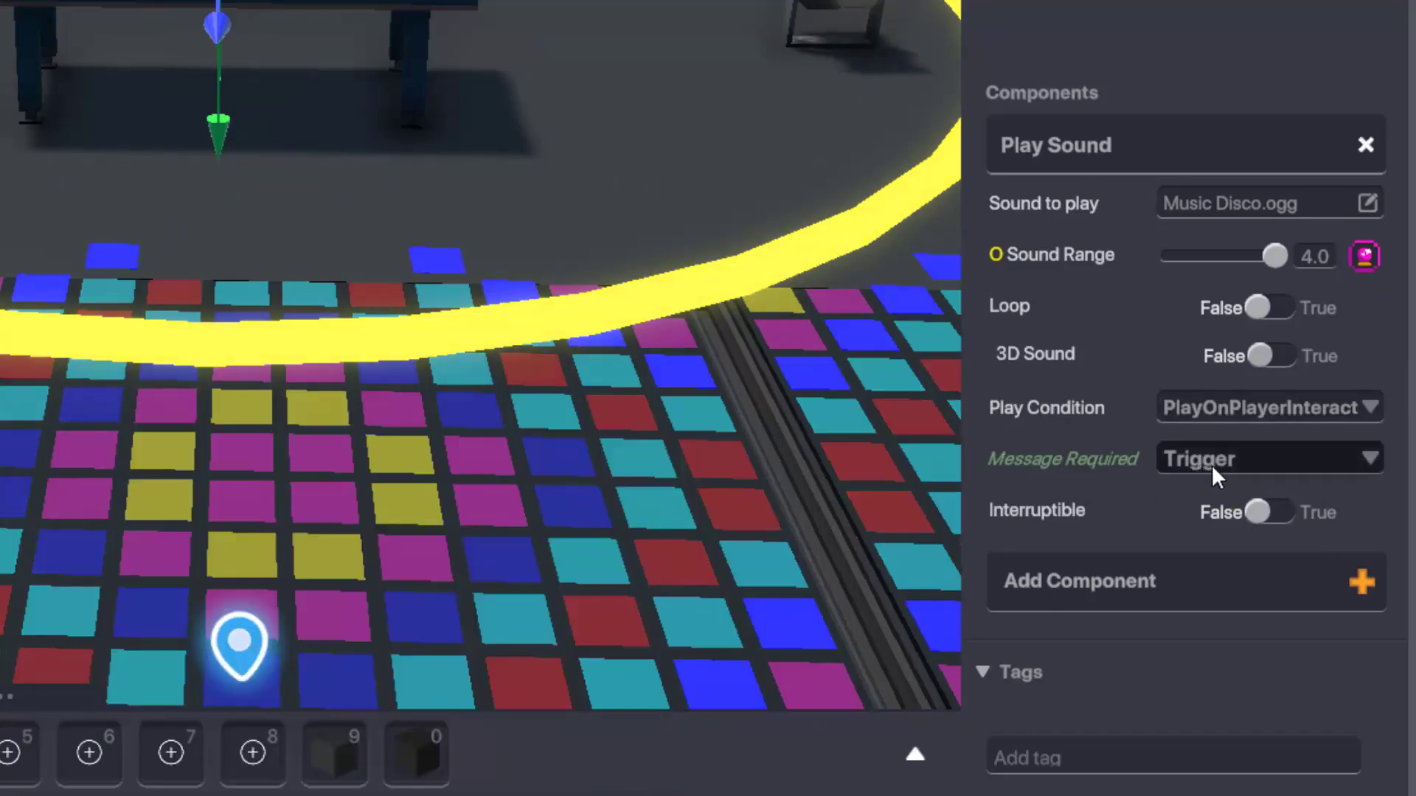
click(1211, 464)
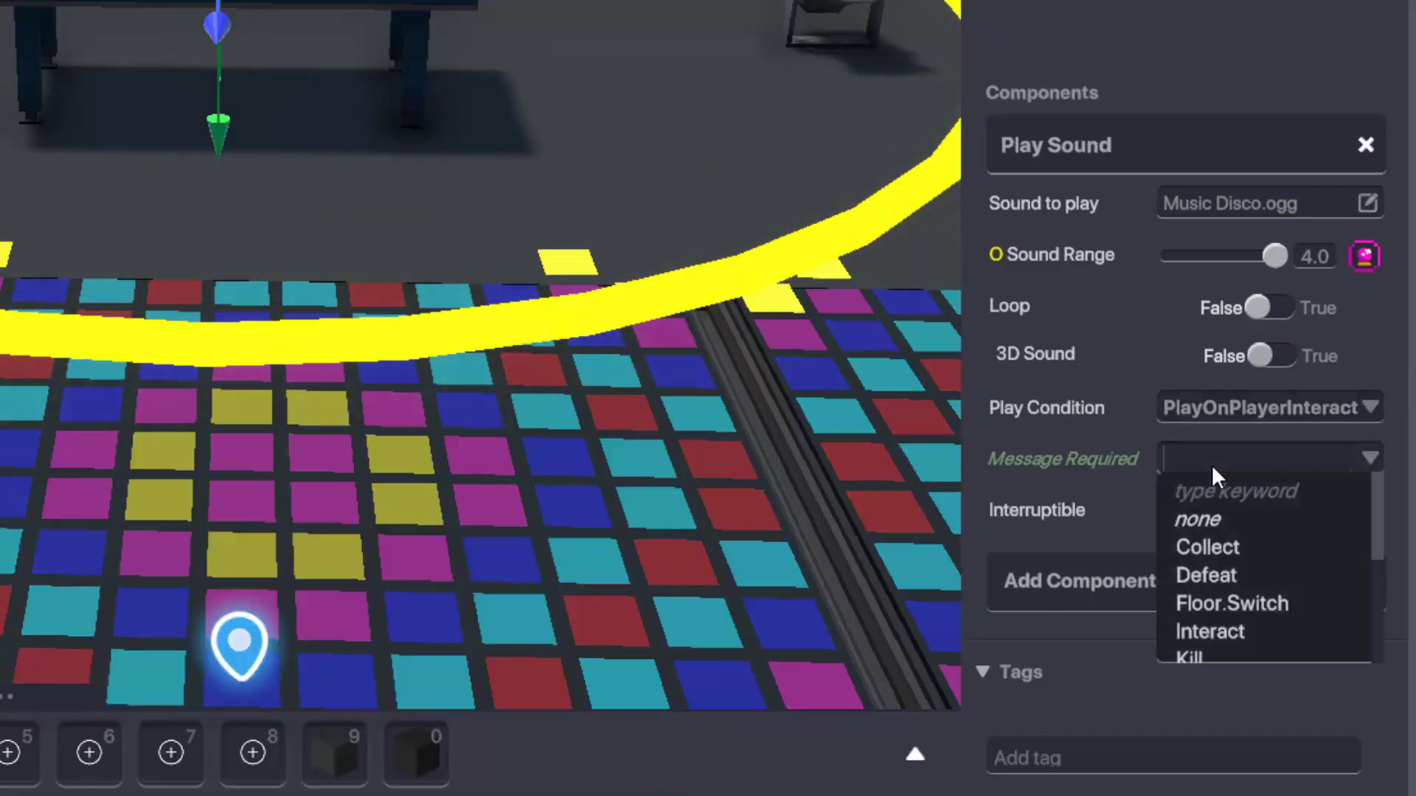
click(1236, 631)
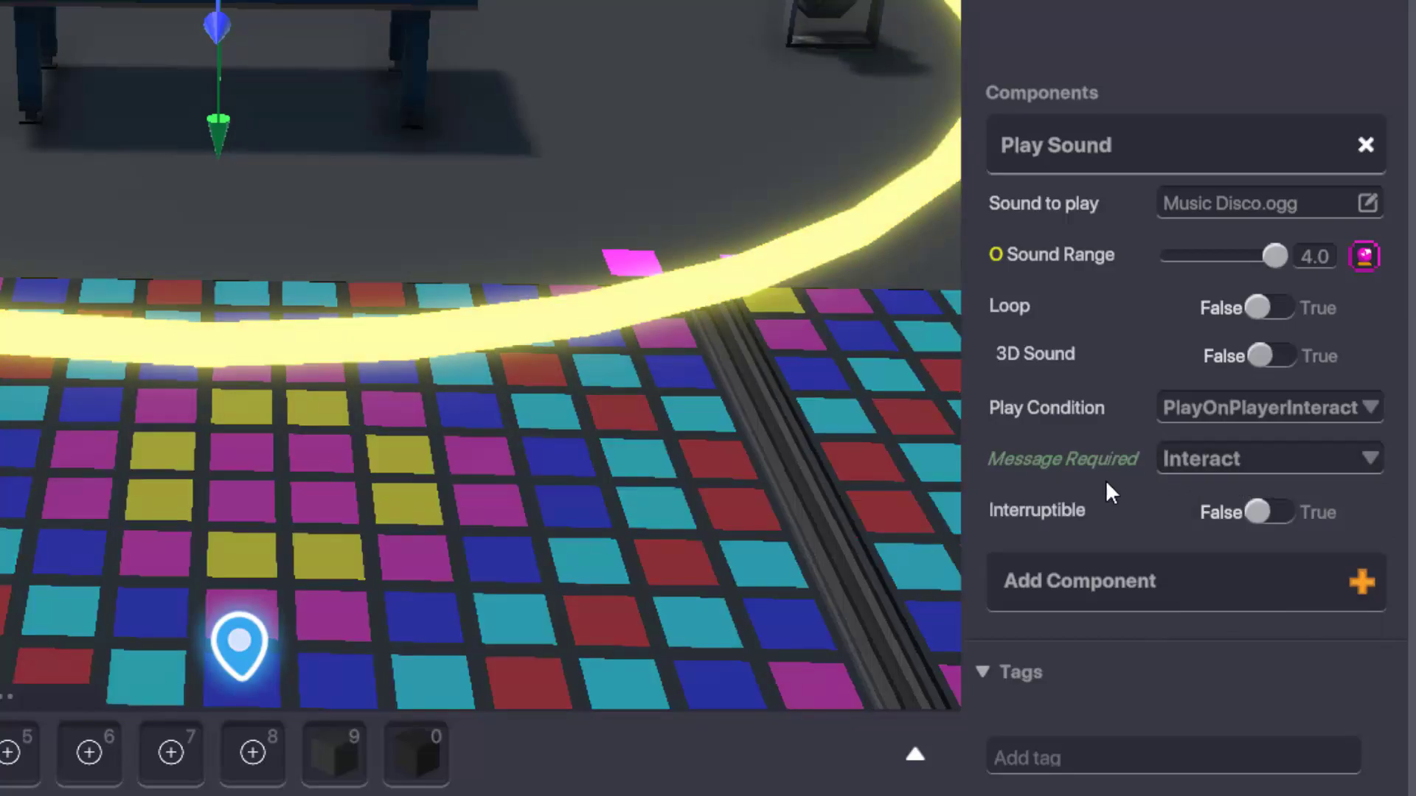
- Set Interruptible to True on the Play Sound component and look at the Message to Stop choices
click(1268, 510)
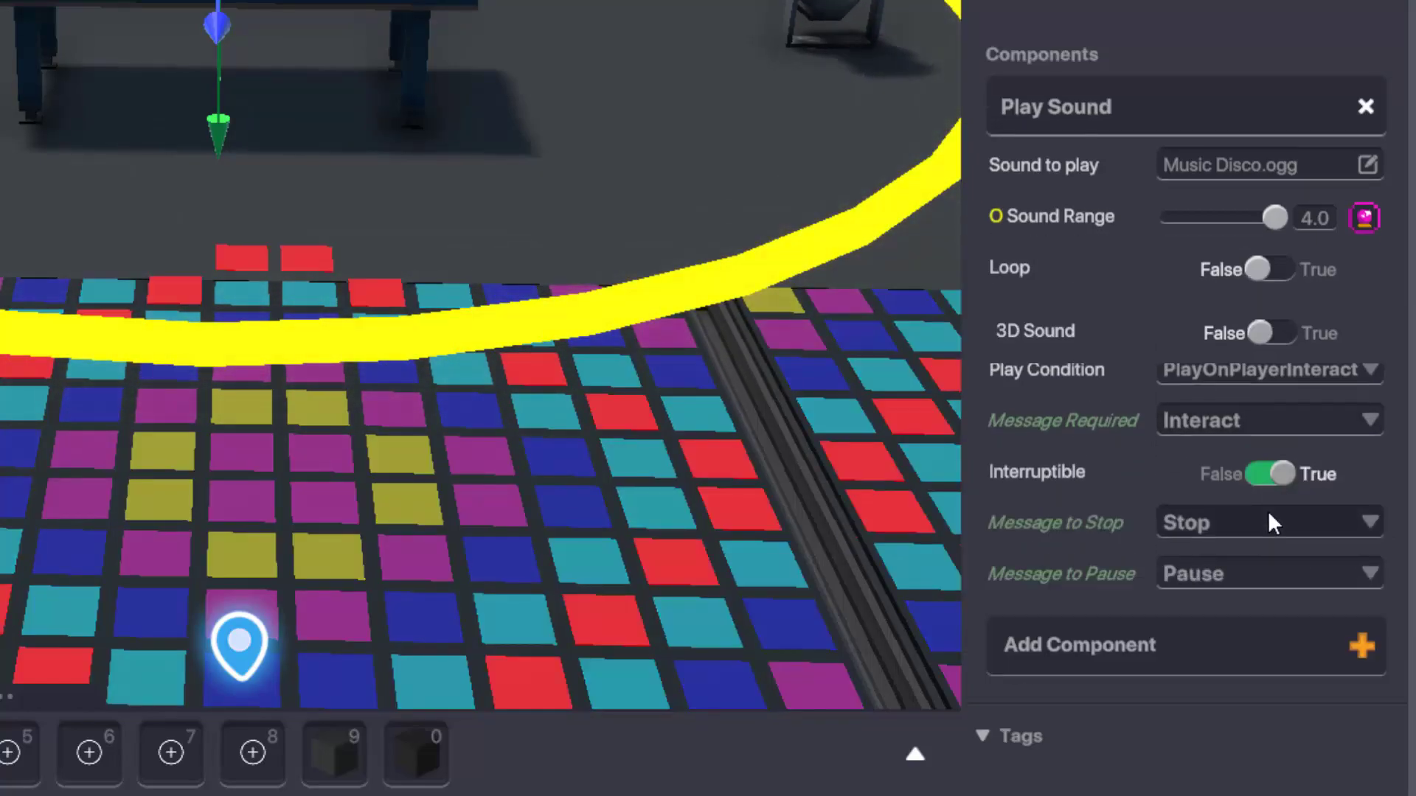
click(1292, 567)
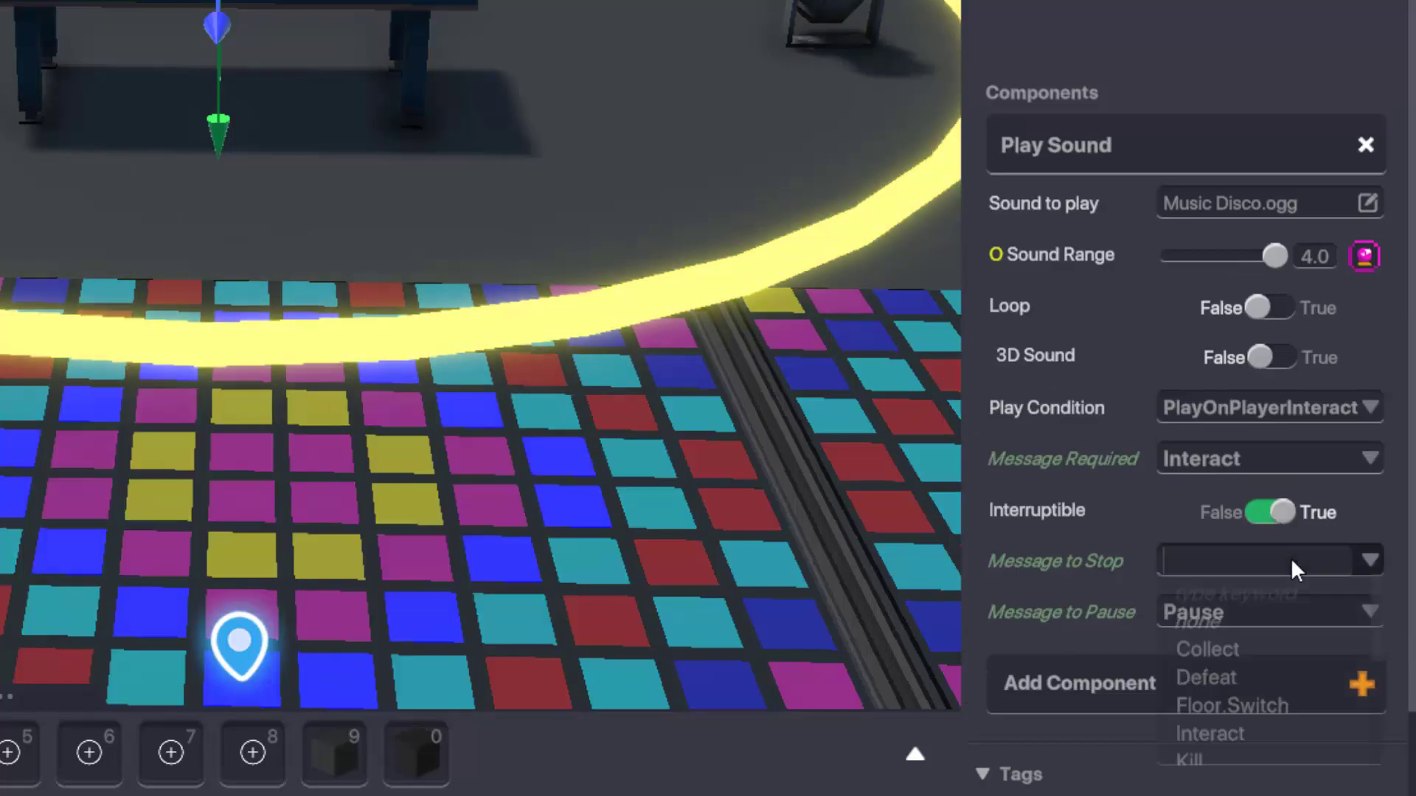
click(1291, 558)
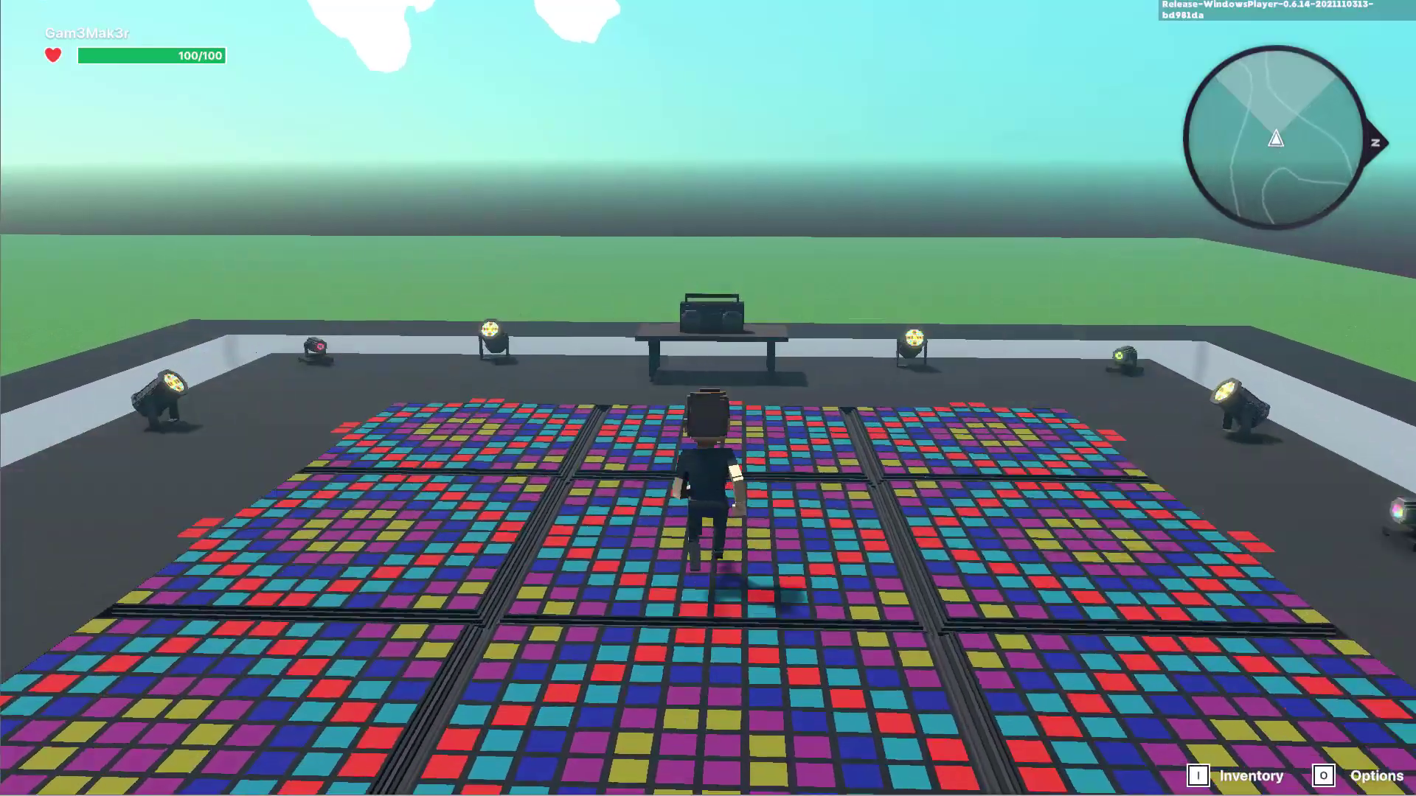
- Playtest the scene by walking the avatar up to the radio on the stage table and turning it on
key(w)
key(w)
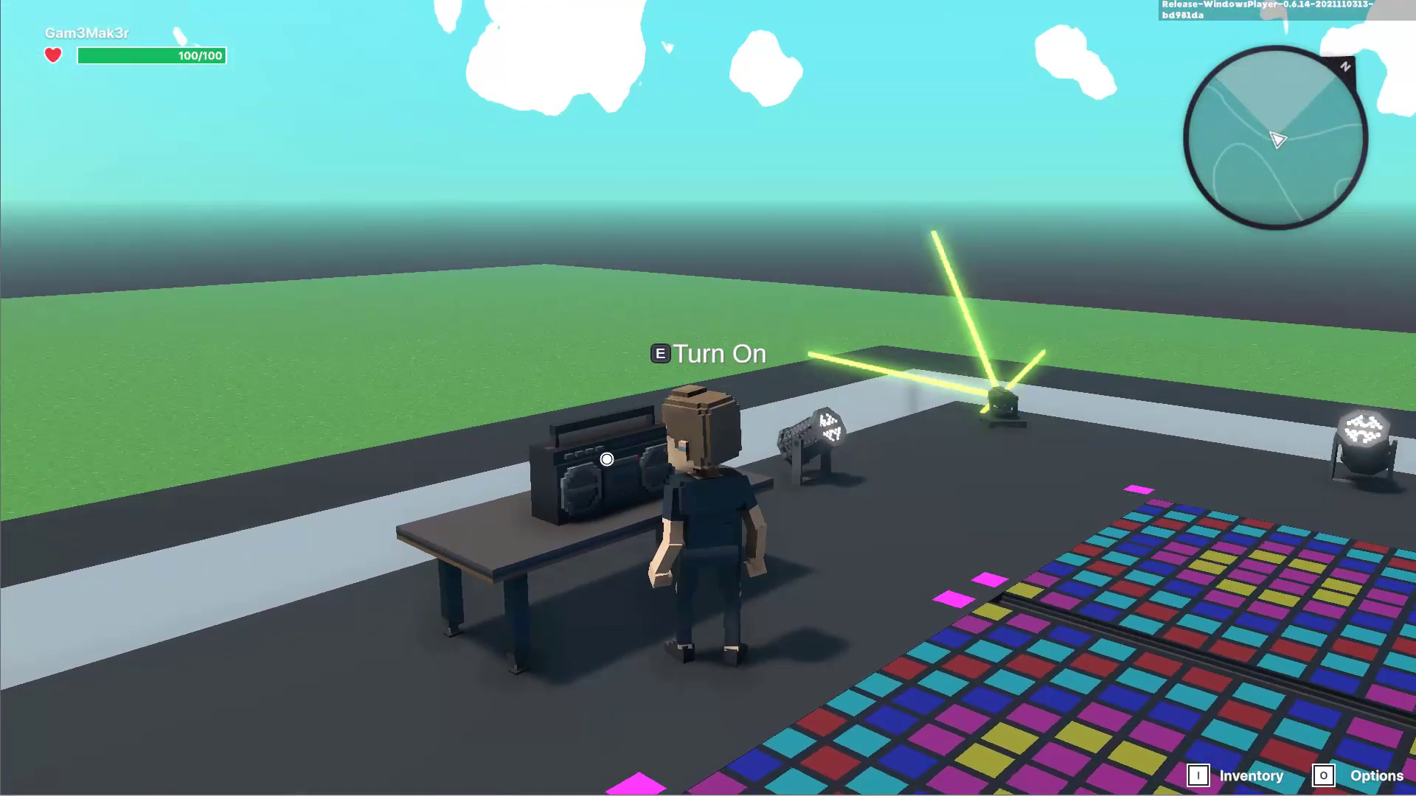
key(e)
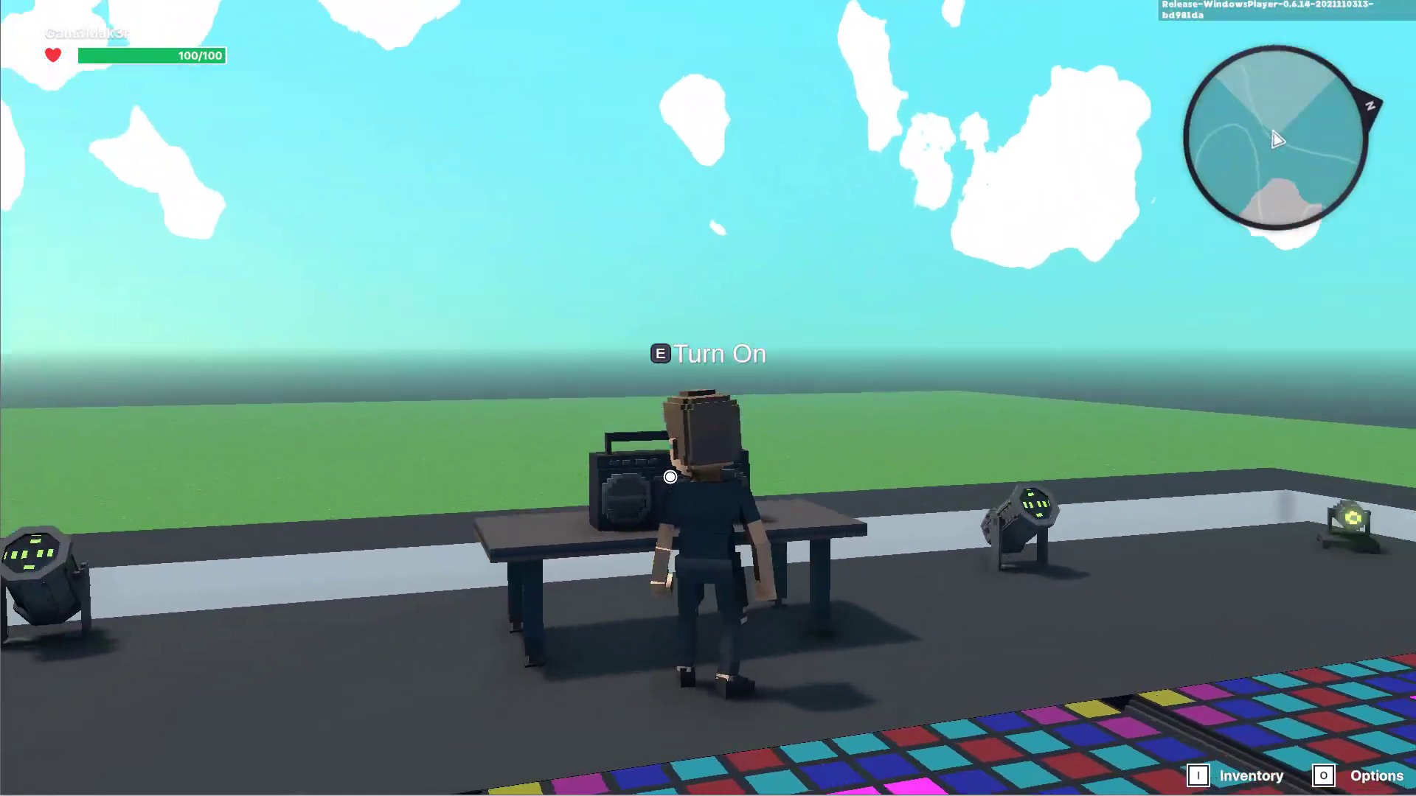
- Run the avatar away from the radio and around the dance floor to check the music across the stage
key(s)
key(d)
key(d)
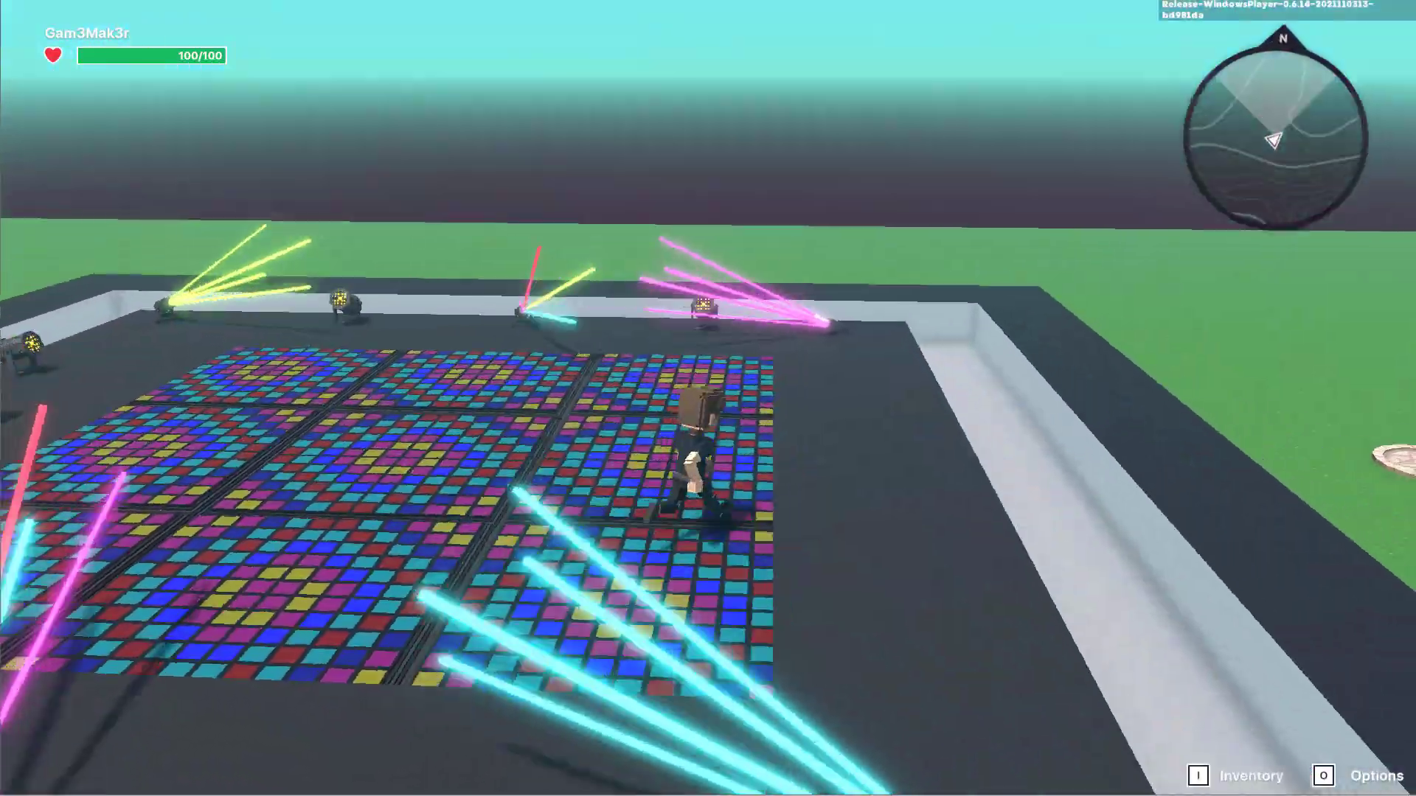
key(w)
key(w)
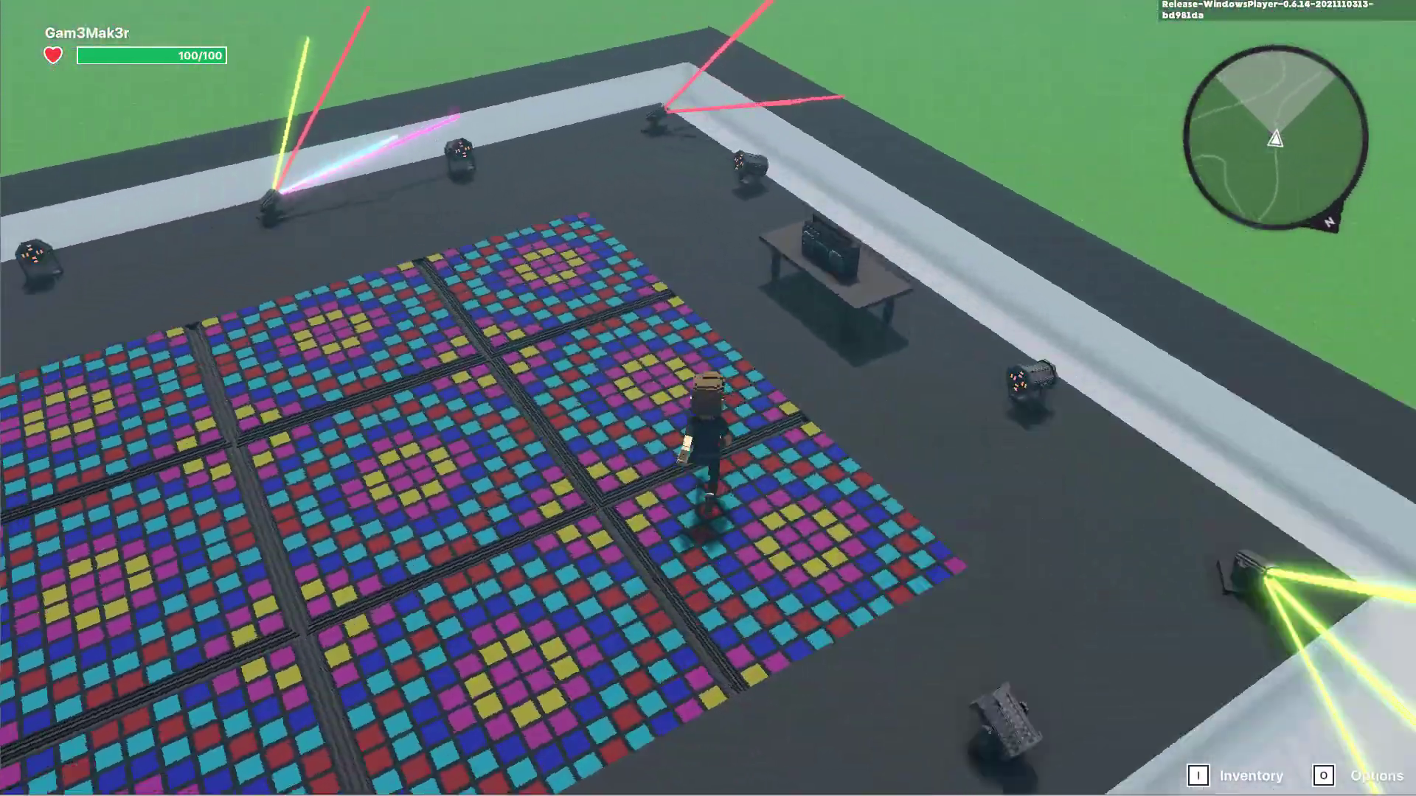
key(a)
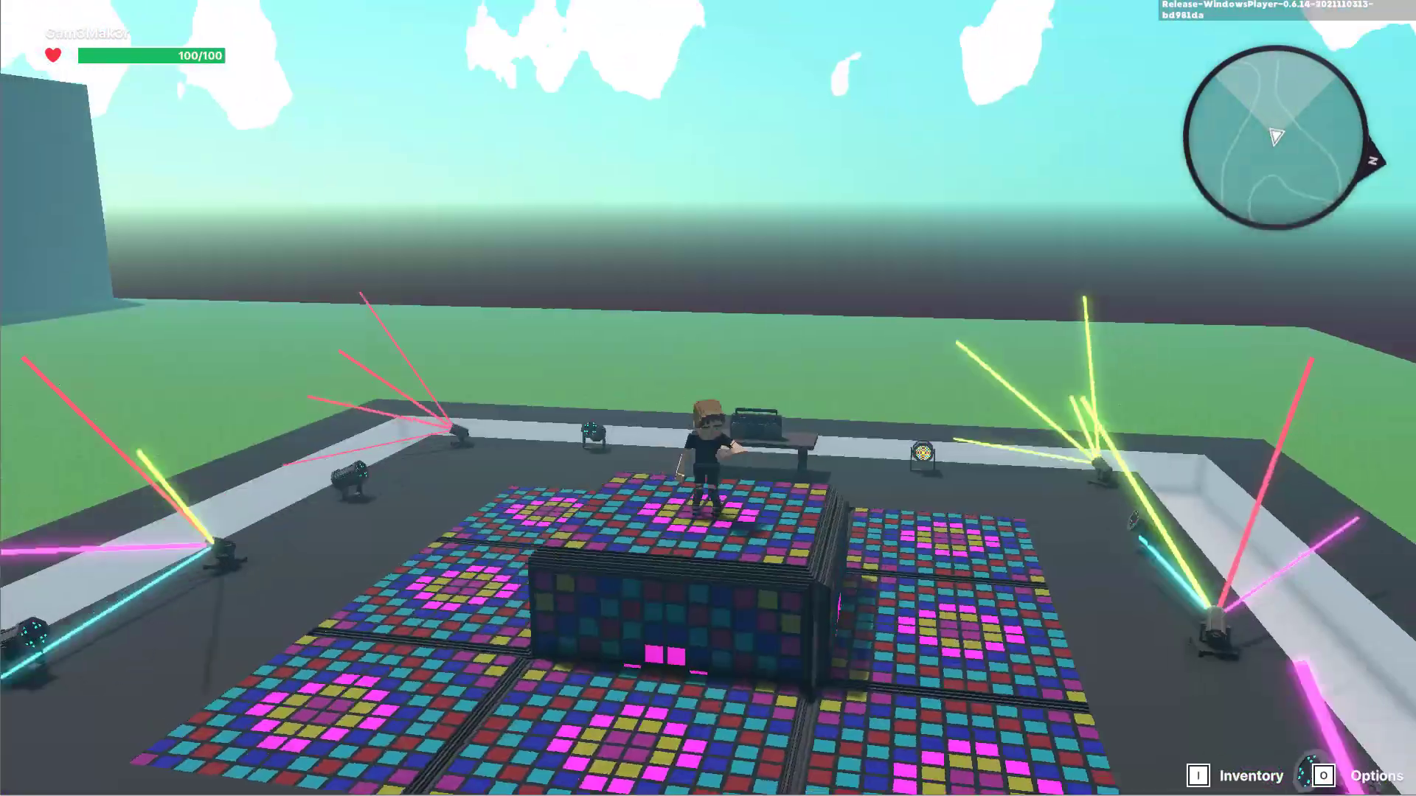
- Examine the dancing avatar on the raised dance floor block from near, far and above
scroll(709, 398, up, 5)
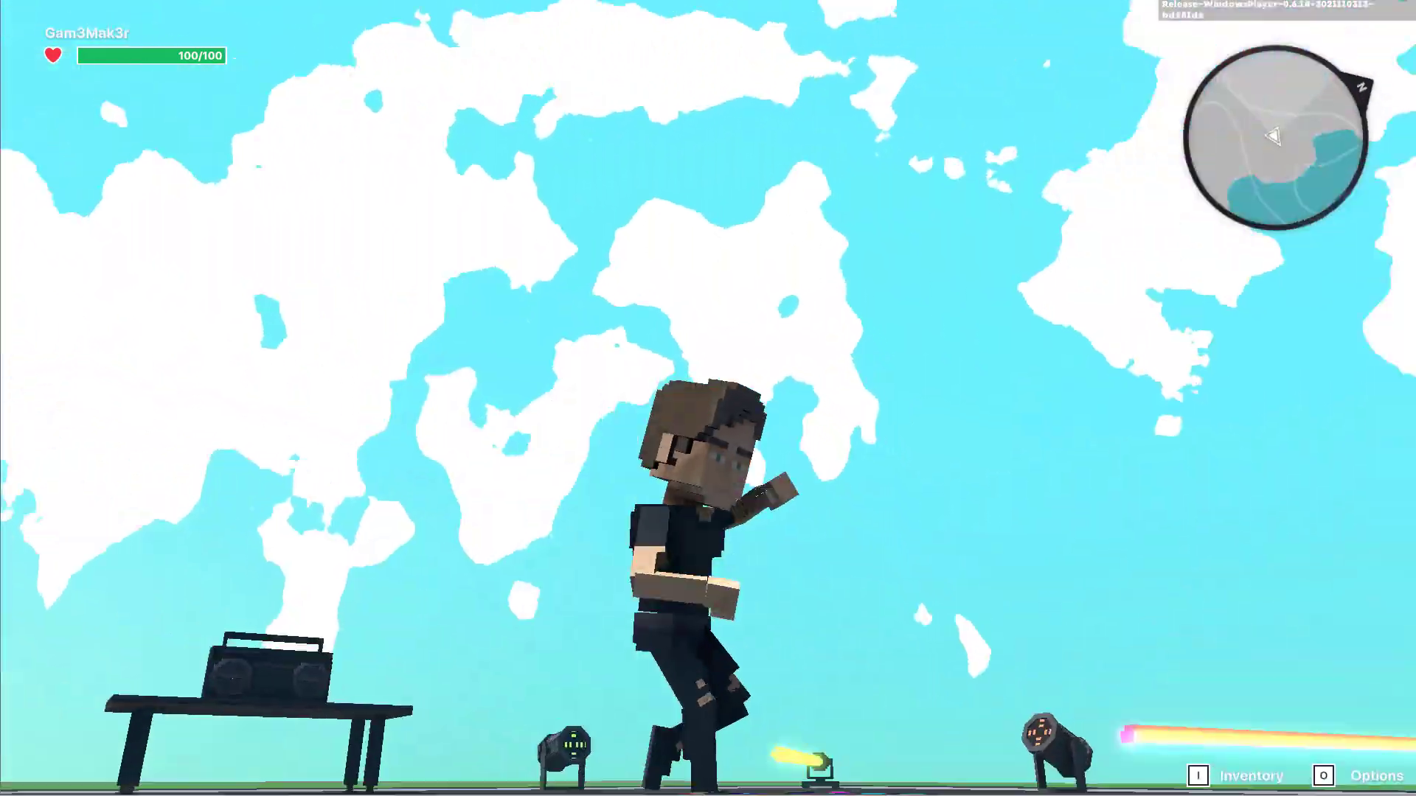
scroll(709, 398, down, 5)
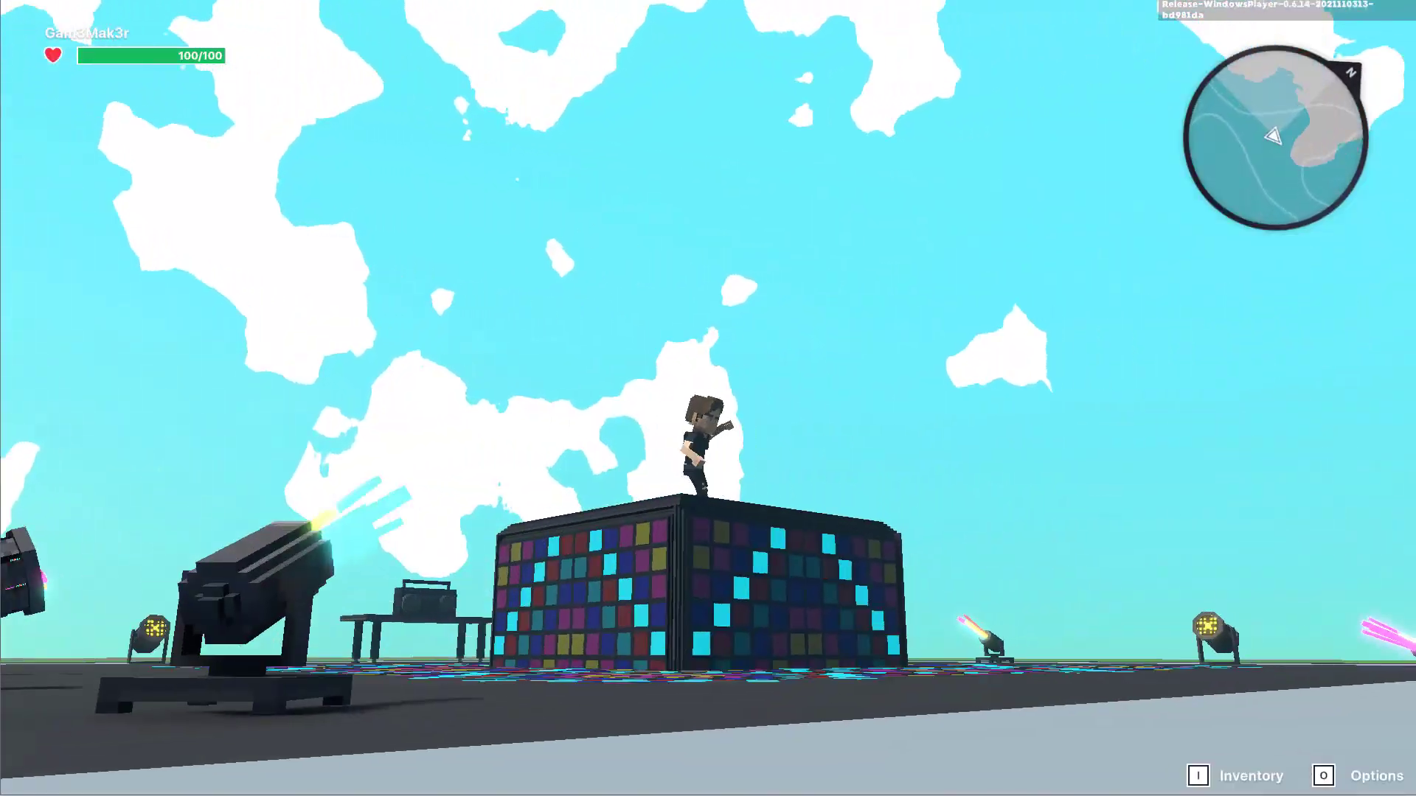
scroll(707, 399, up, 3)
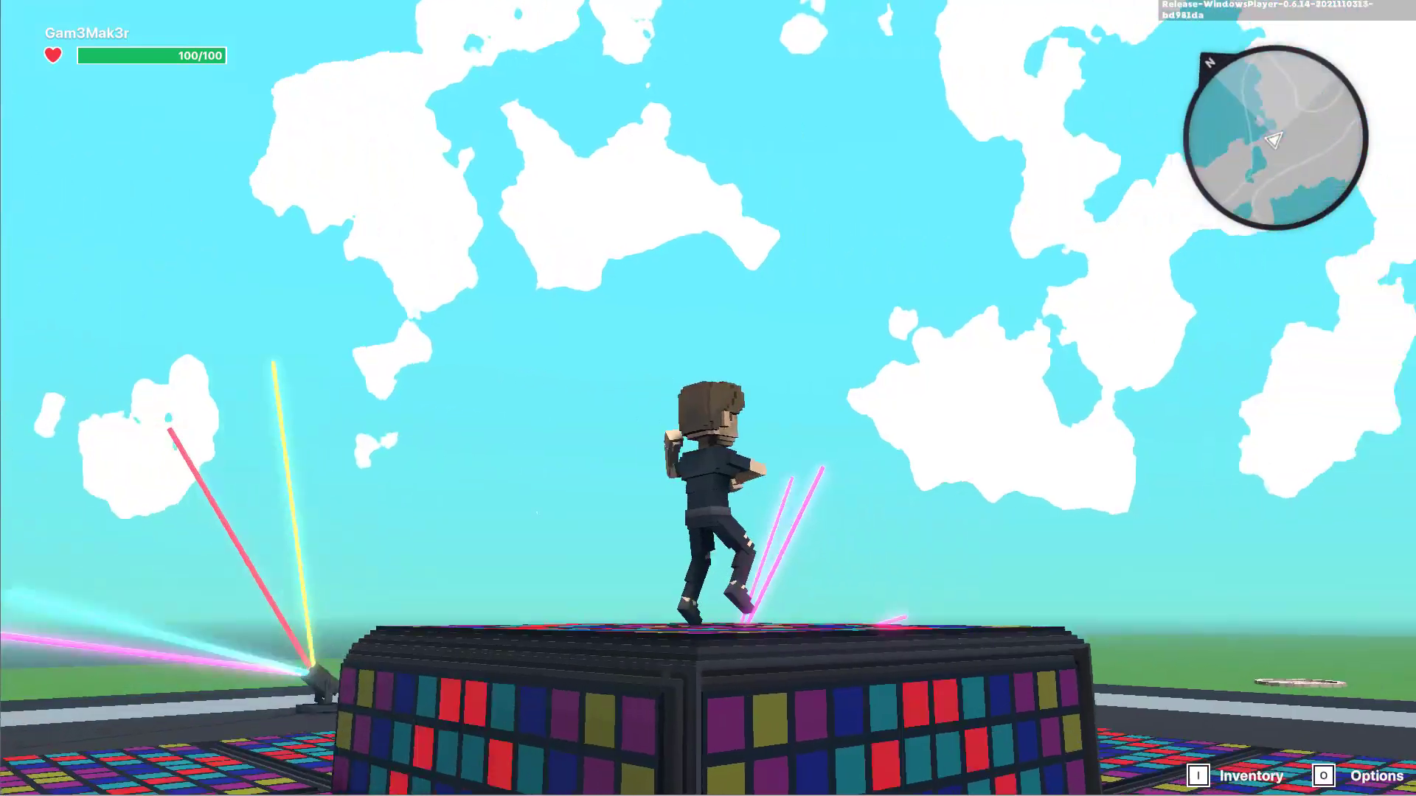
scroll(708, 398, up, 4)
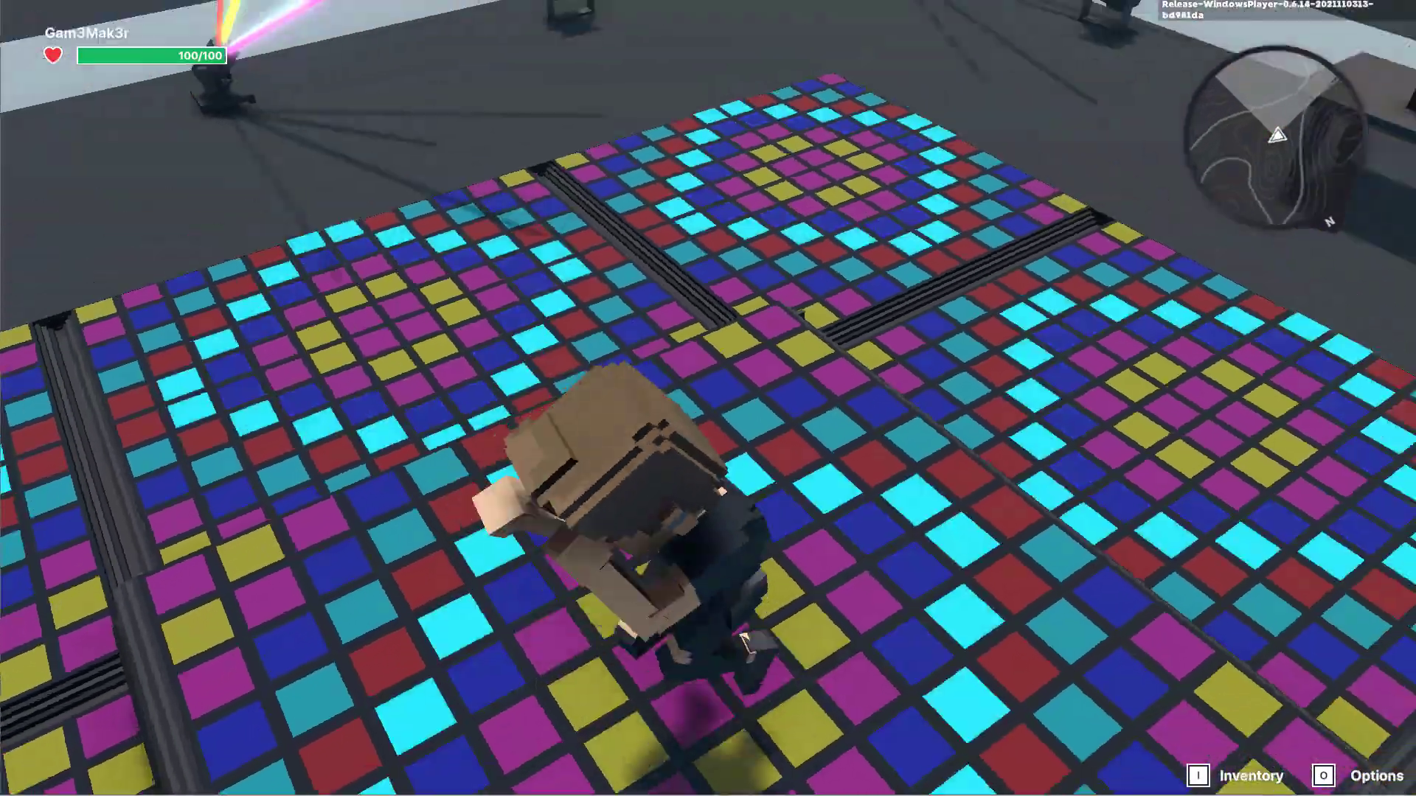